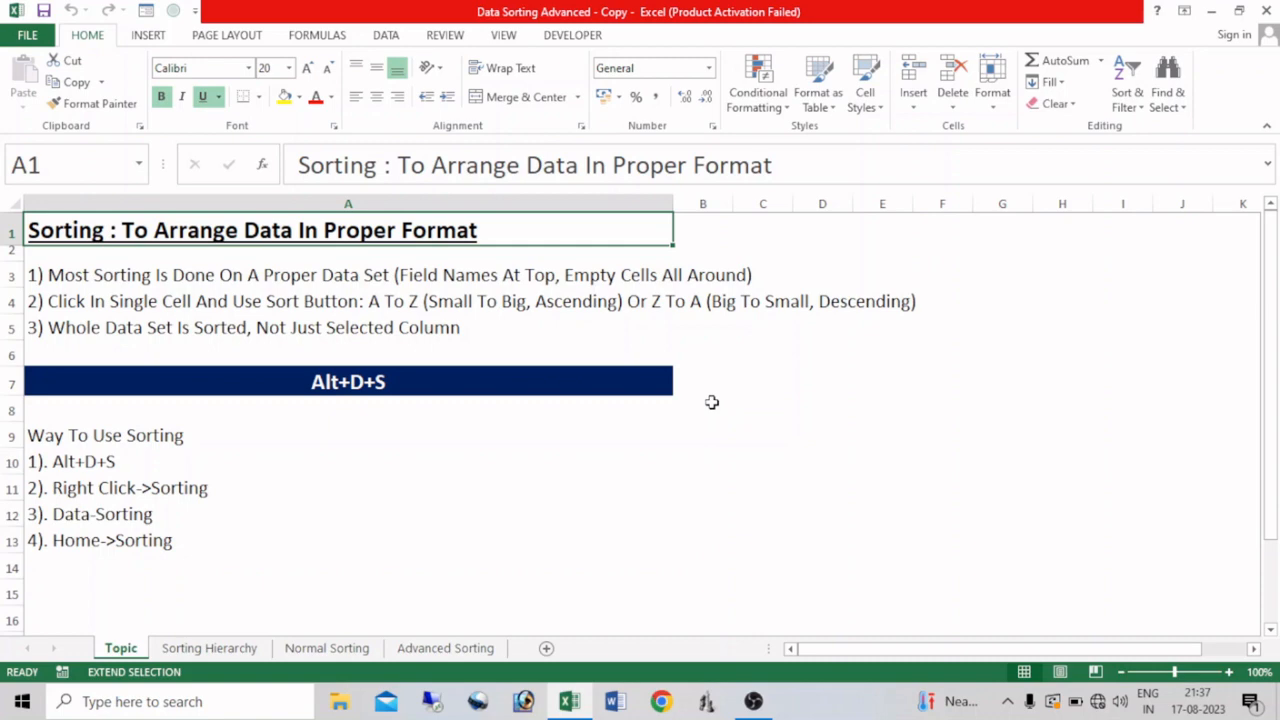
Step: Open the Normal Sorting sheet and select the whole Kala Namak Crystal record, A8:E8
click(330, 648)
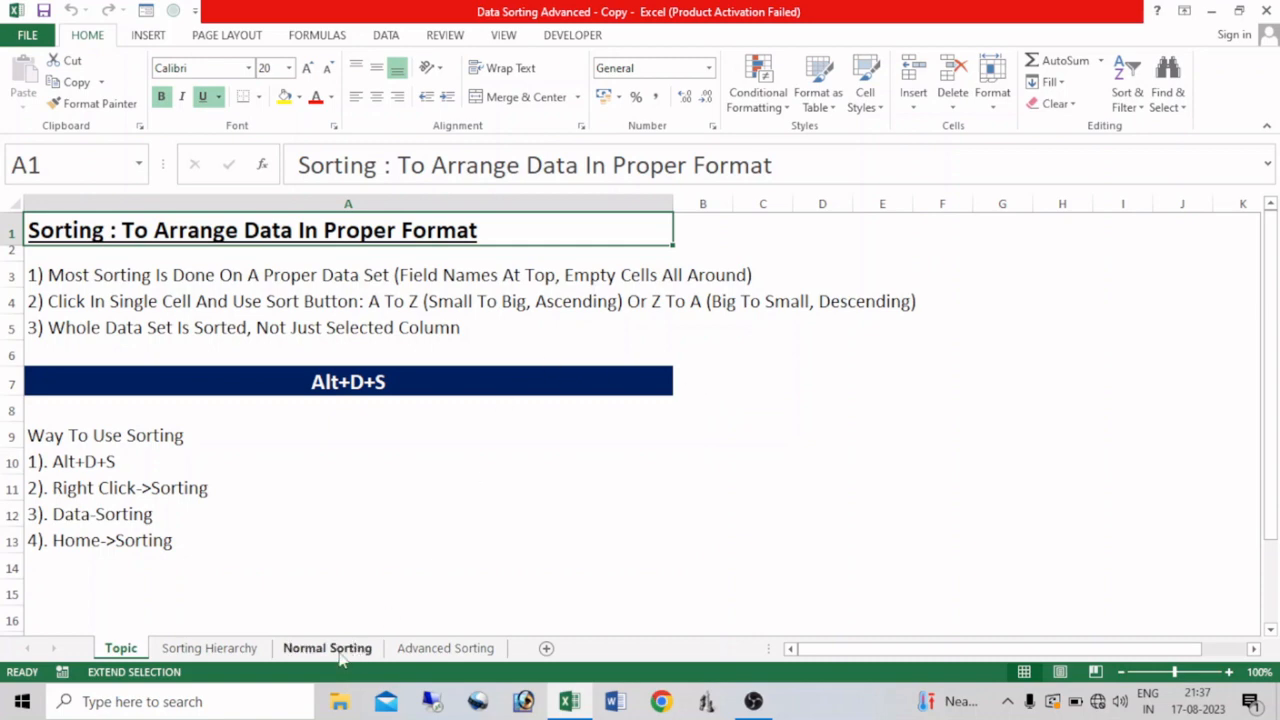
key(alt+d+s)
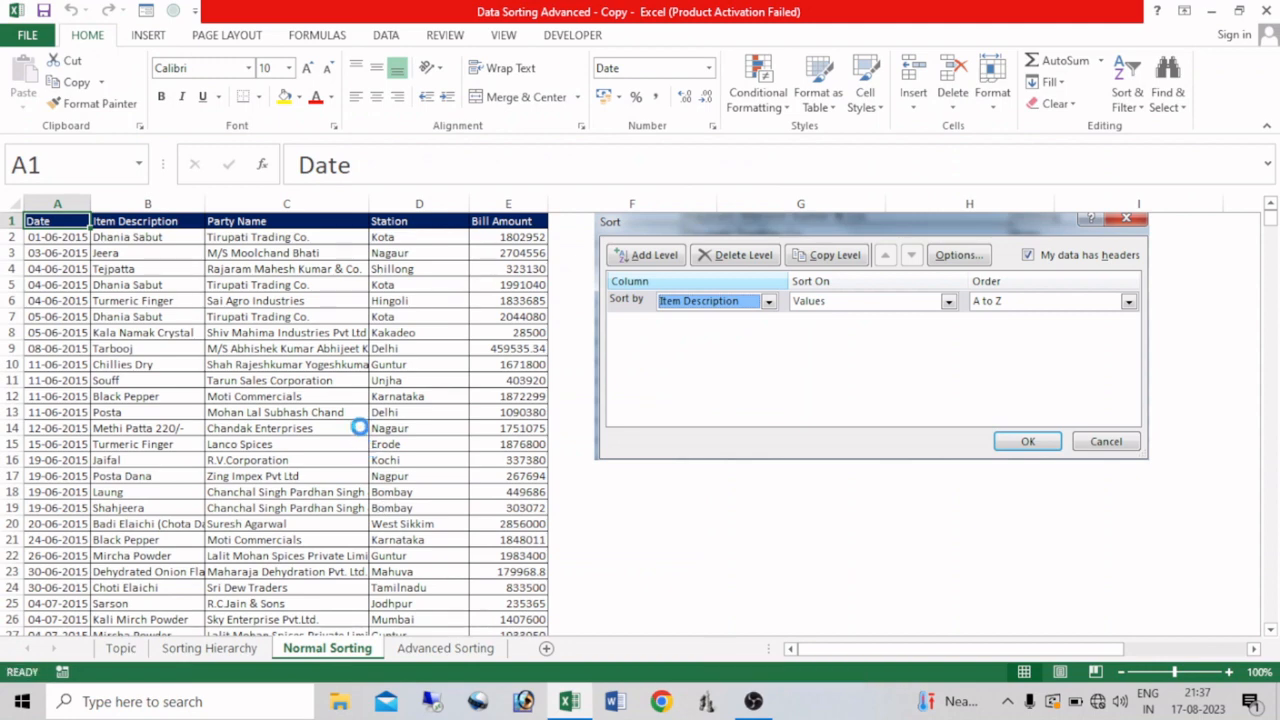
click(150, 332)
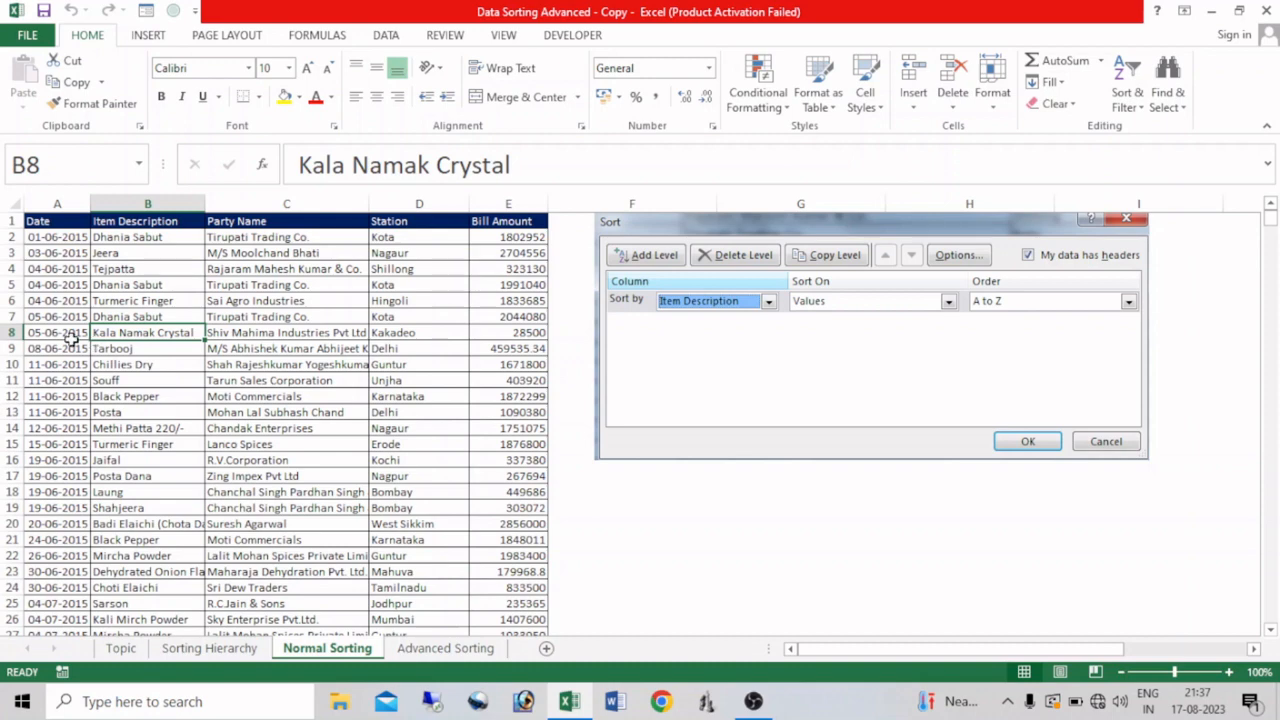
drag(70, 340, 518, 328)
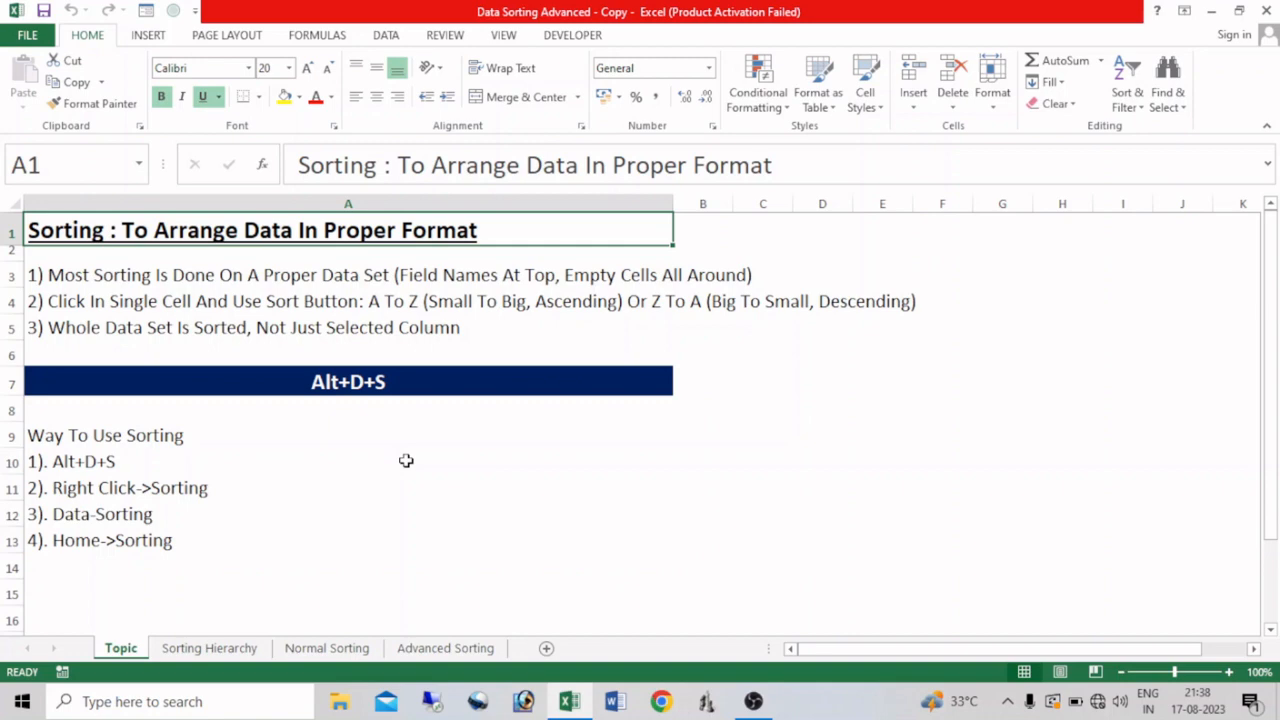
Step: On the Topic sheet, examine the different places that offer sorting for cell A10, including the Sort & Filter options
click(437, 449)
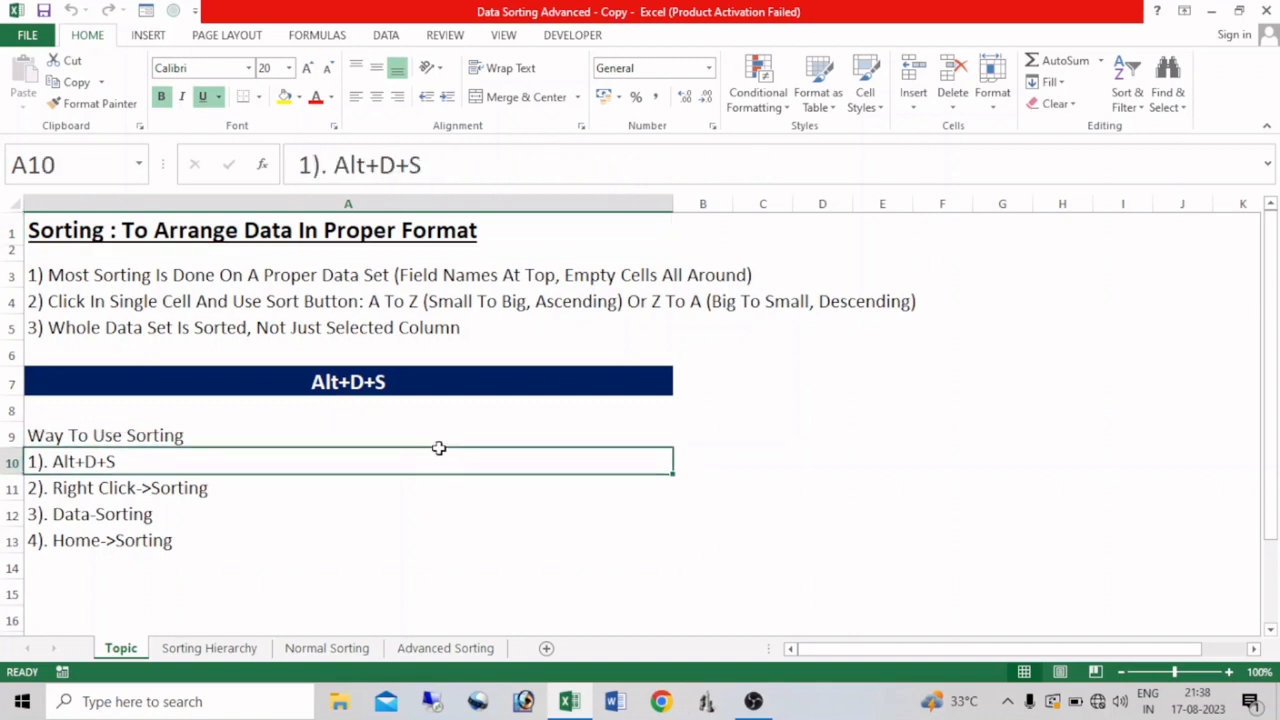
right_click(440, 450)
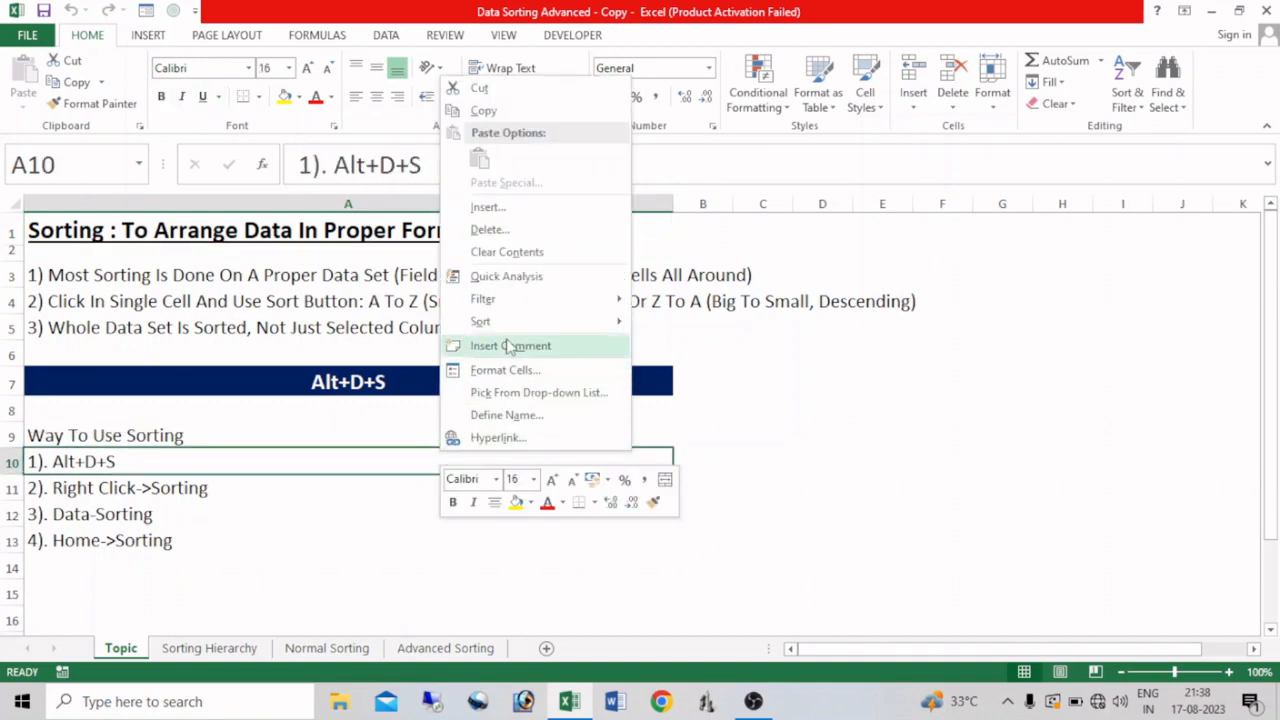
mouse_move(530, 330)
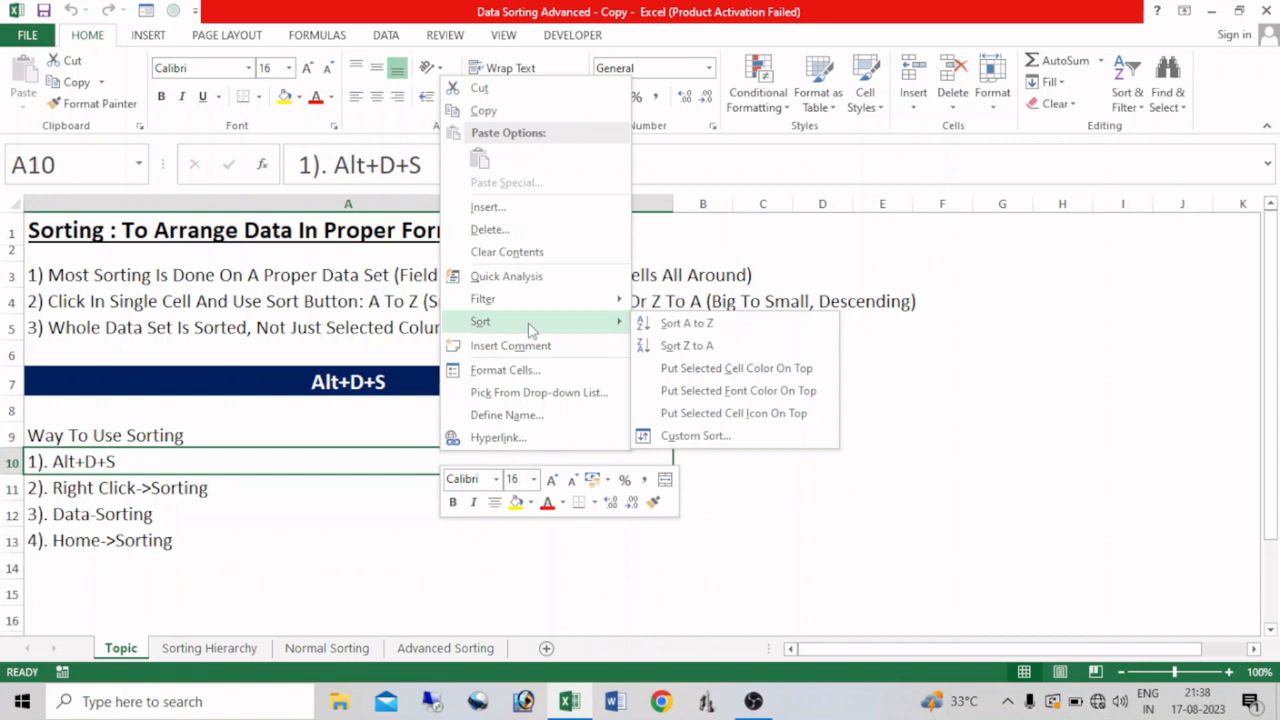
click(277, 549)
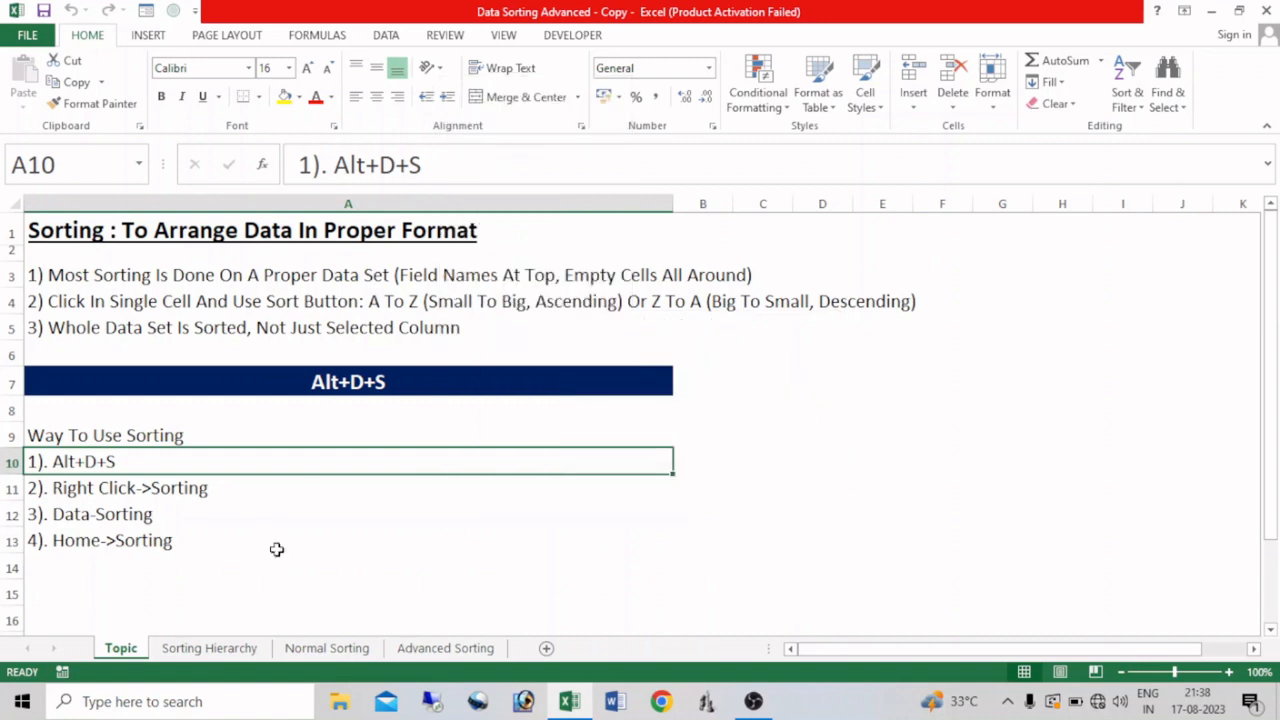
click(388, 36)
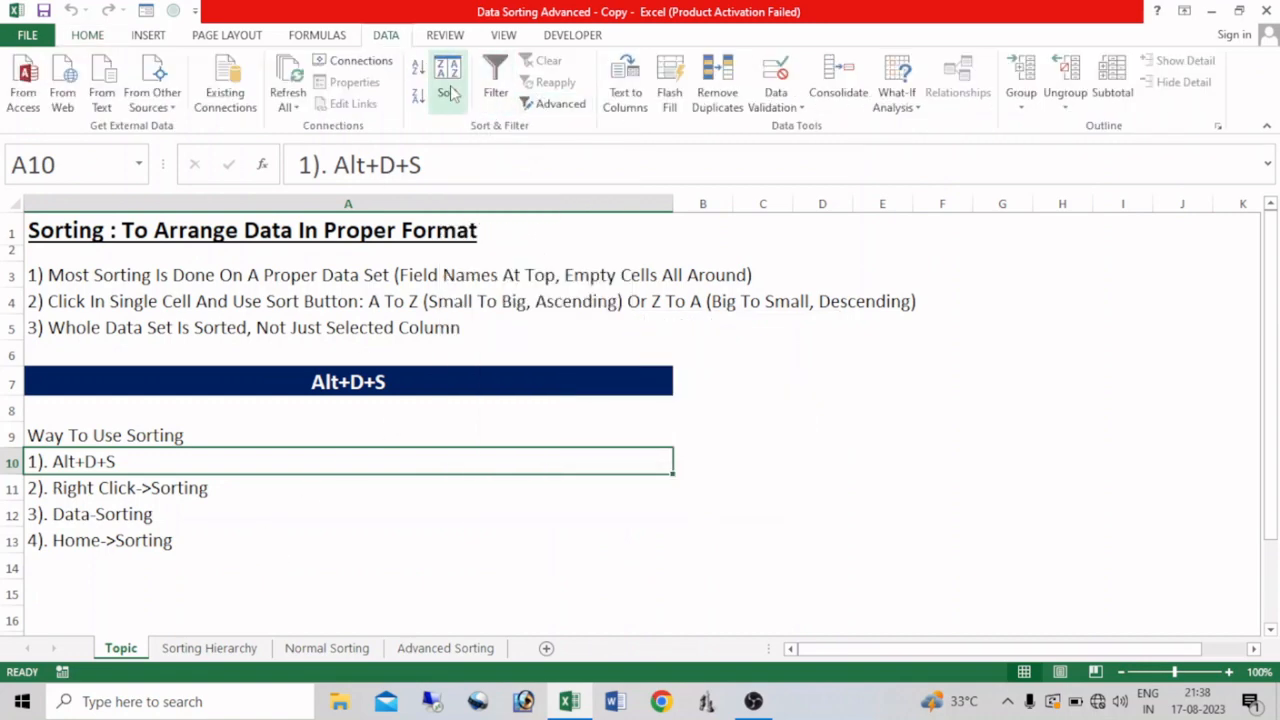
click(86, 36)
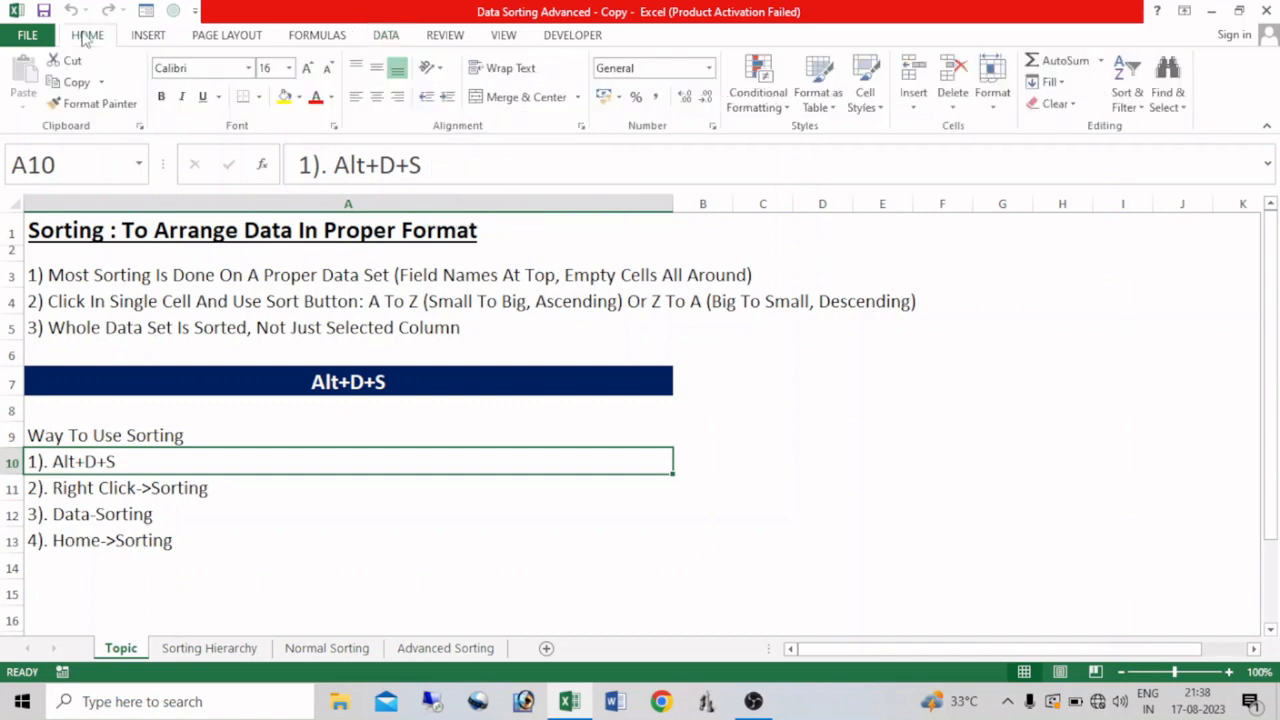
click(1141, 108)
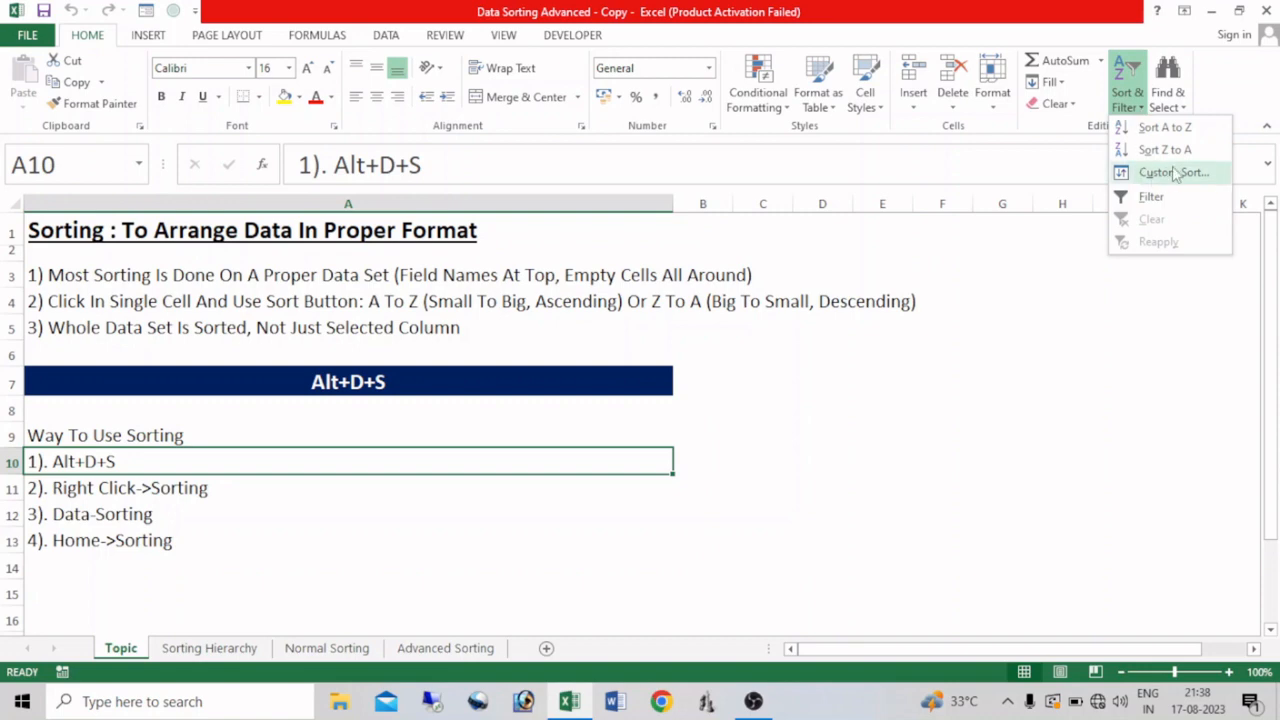
click(1043, 389)
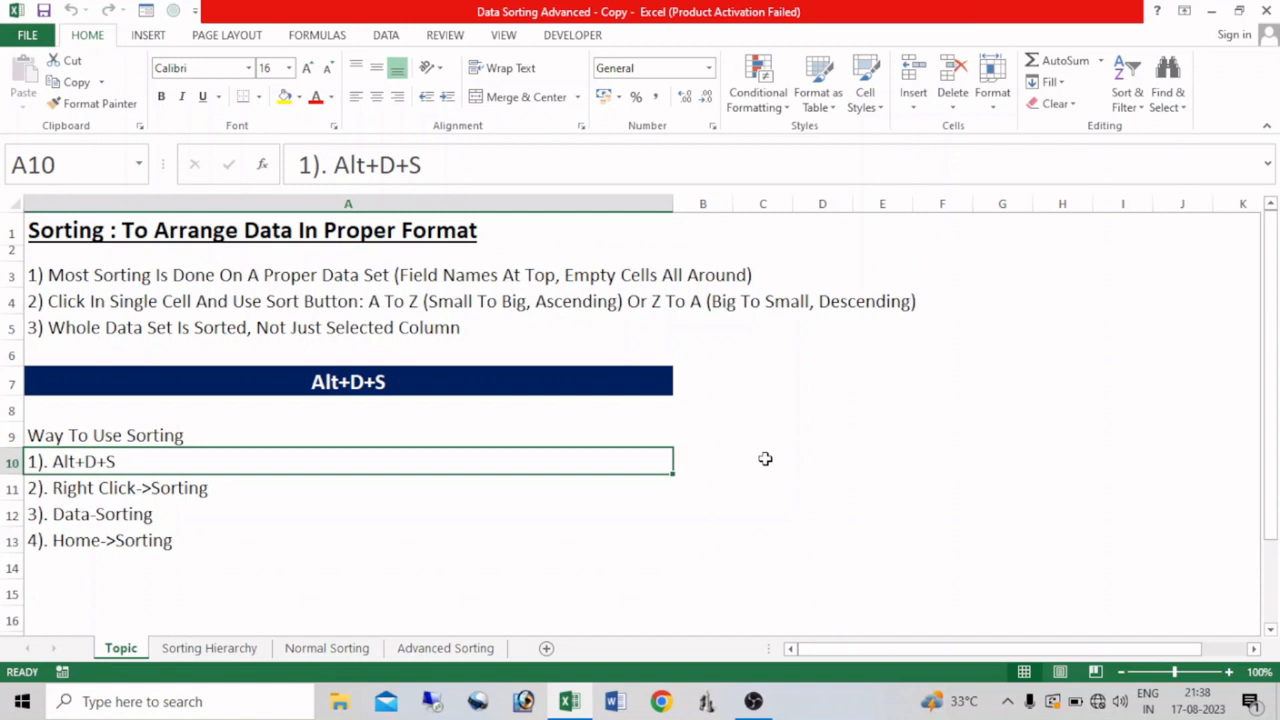
Step: Open the Sorting Hierarchy sheet and compare the unsorted Data column with the ascending hierarchy list
click(212, 648)
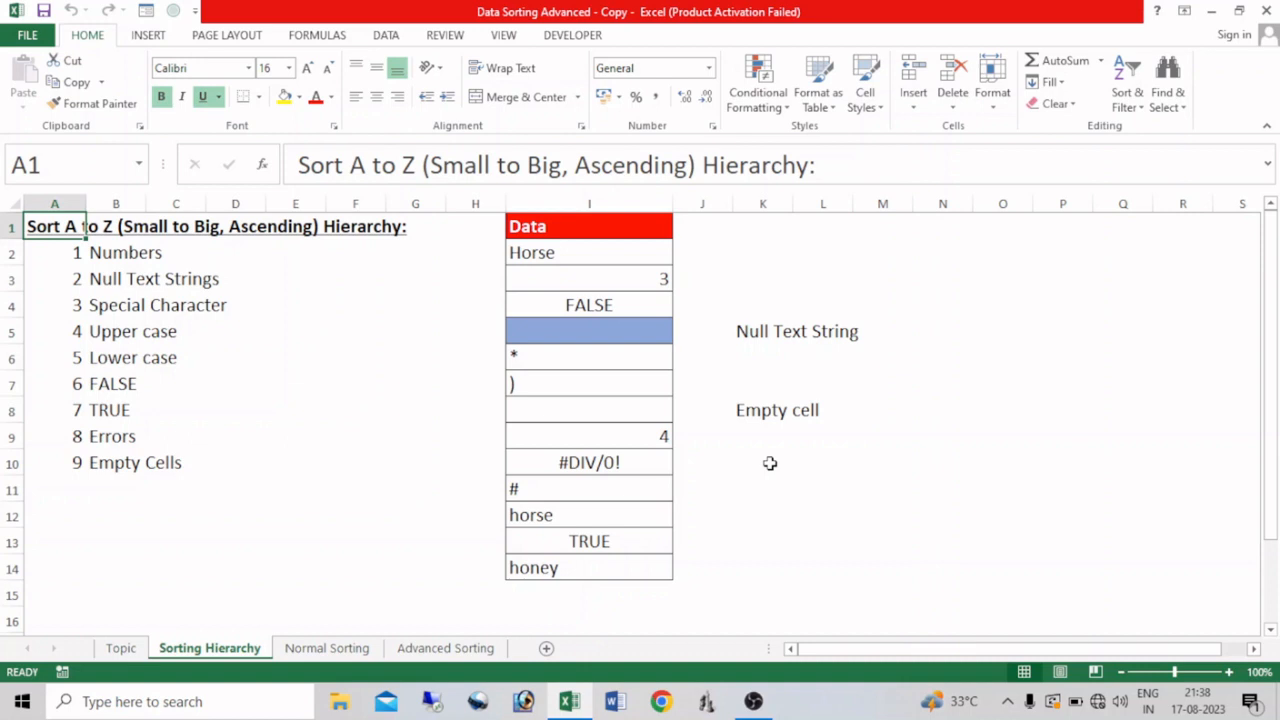
drag(571, 222, 566, 566)
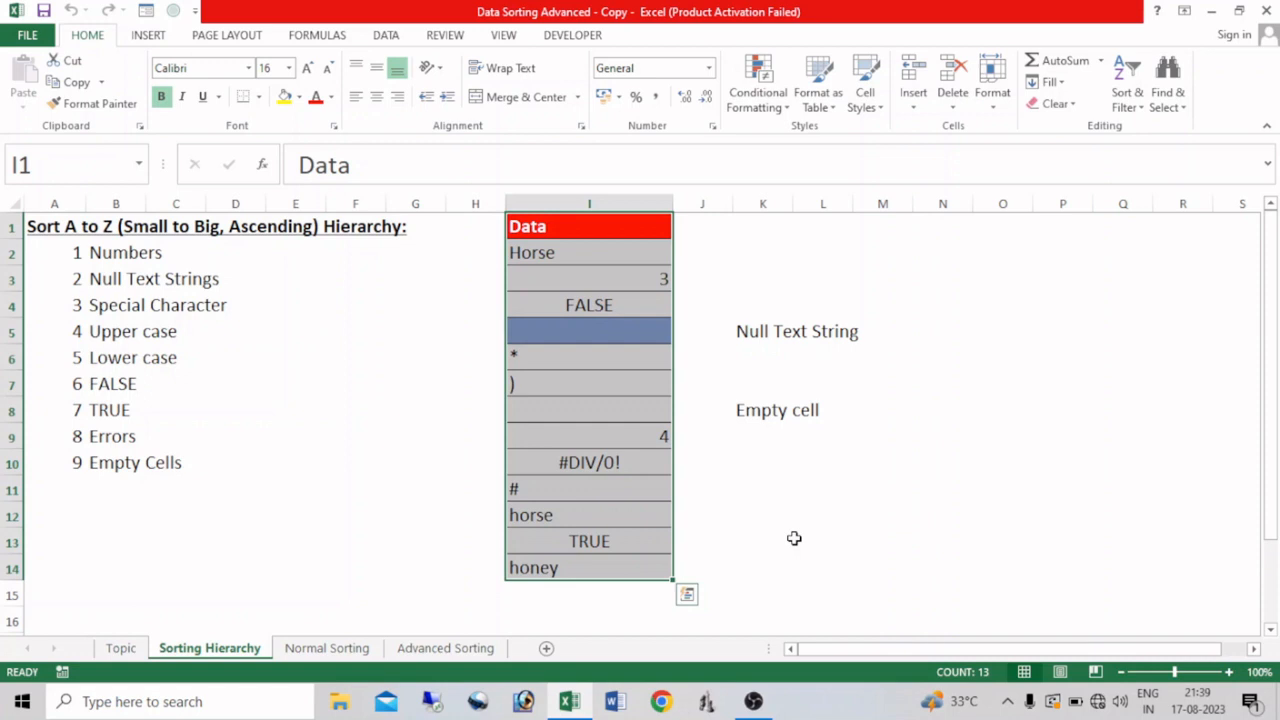
click(646, 328)
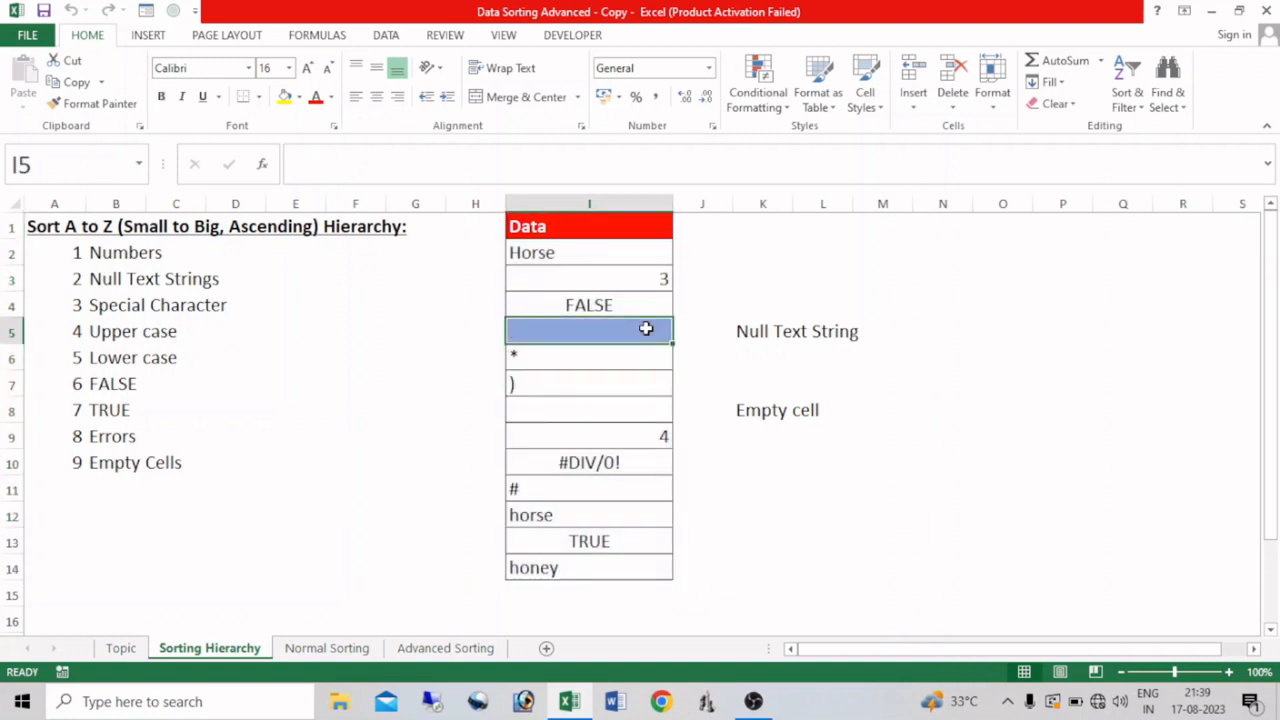
click(540, 486)
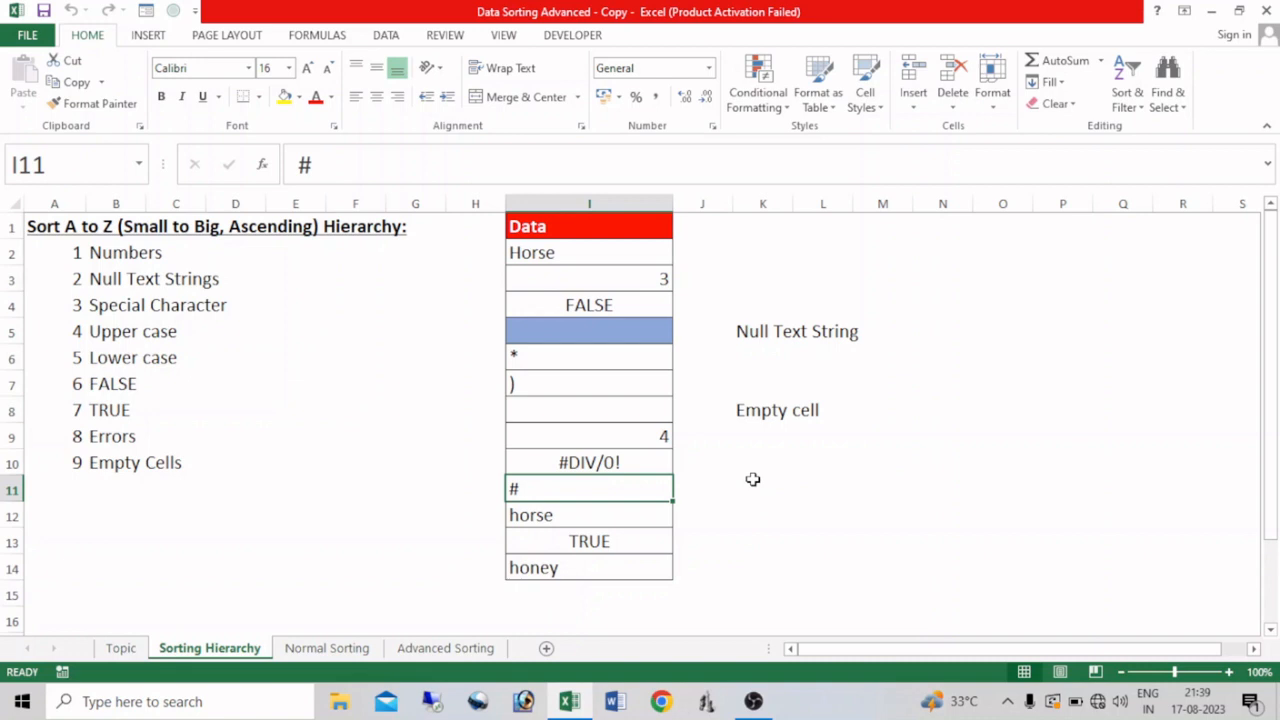
click(124, 437)
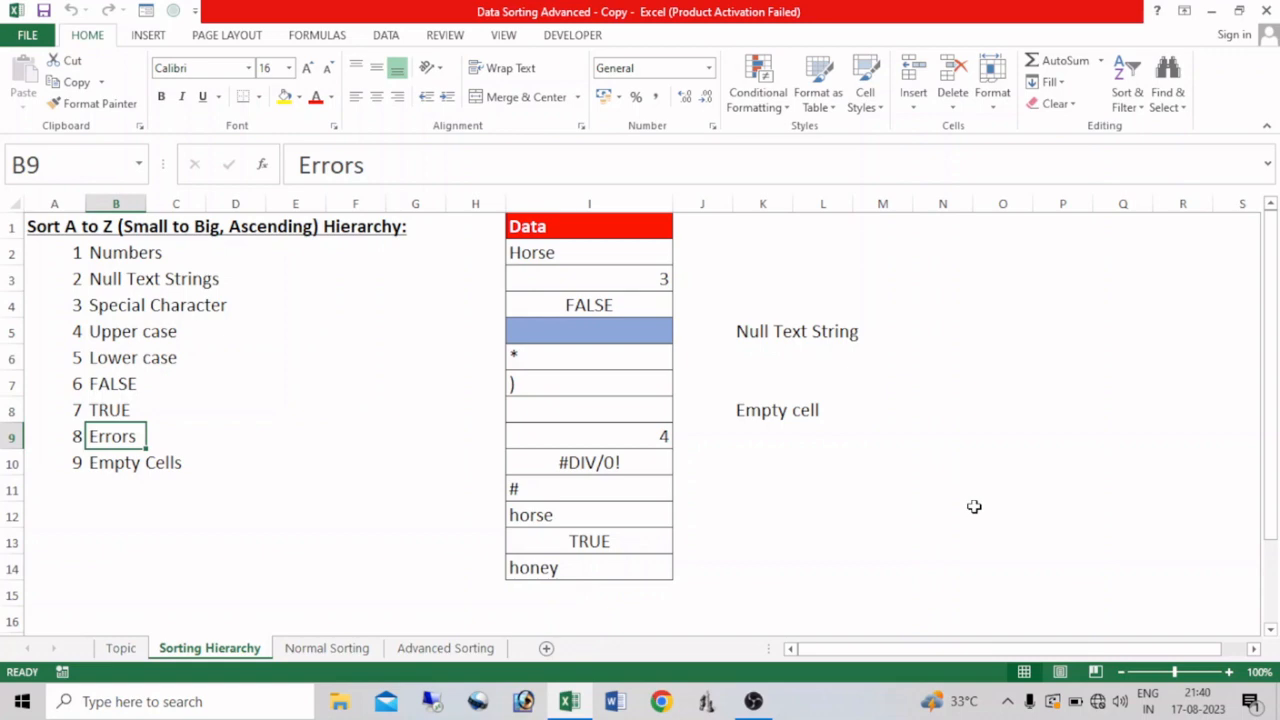
Step: Sort the Data column, I1:I14, from A to Z
drag(589, 226, 620, 622)
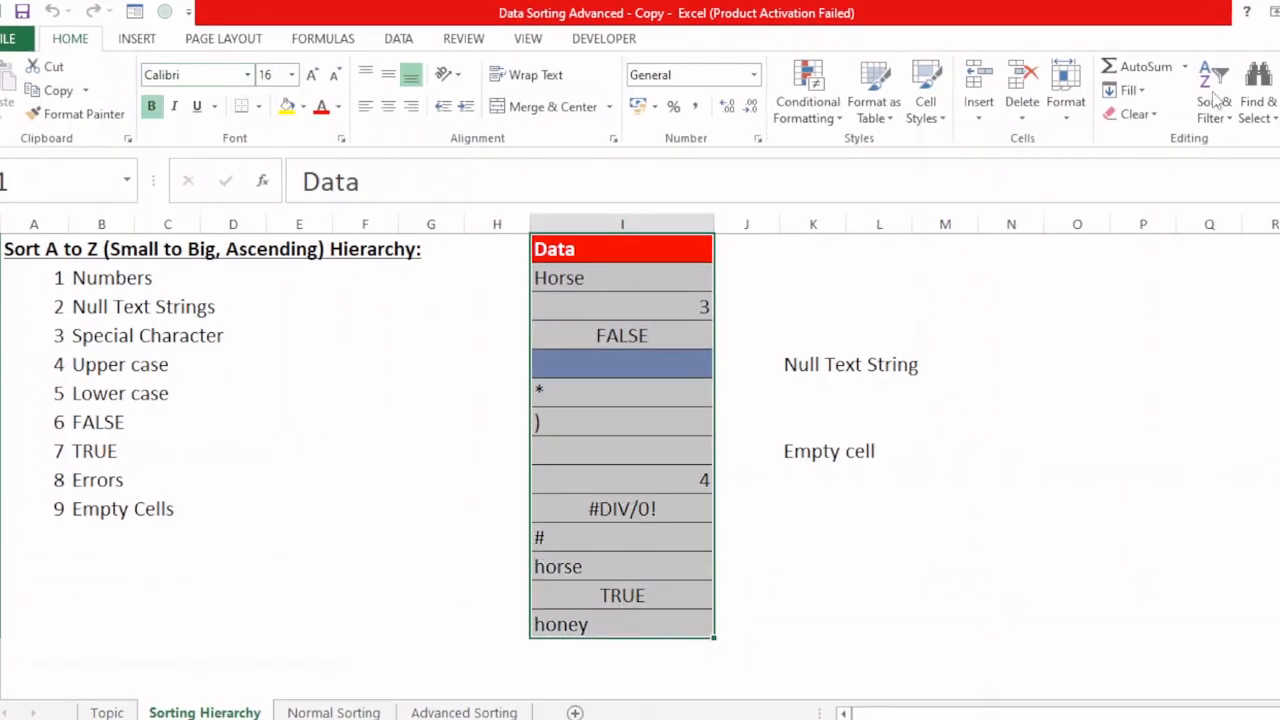
click(1215, 100)
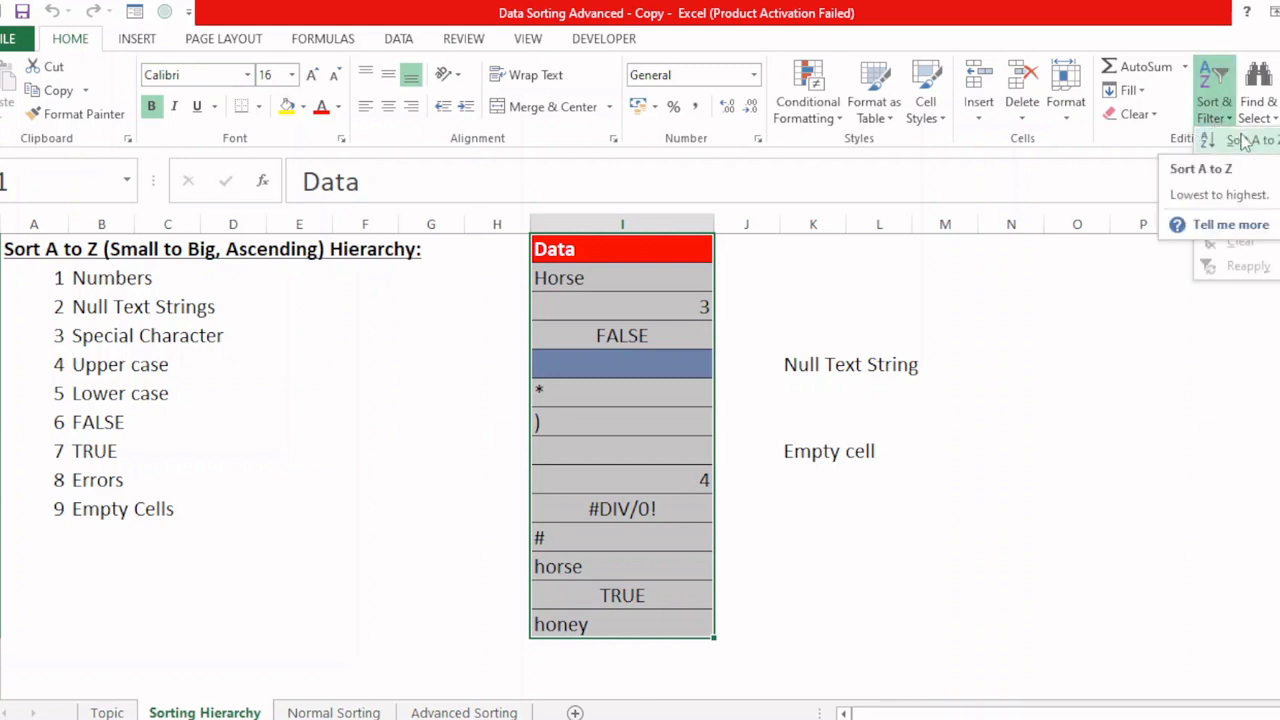
click(1243, 143)
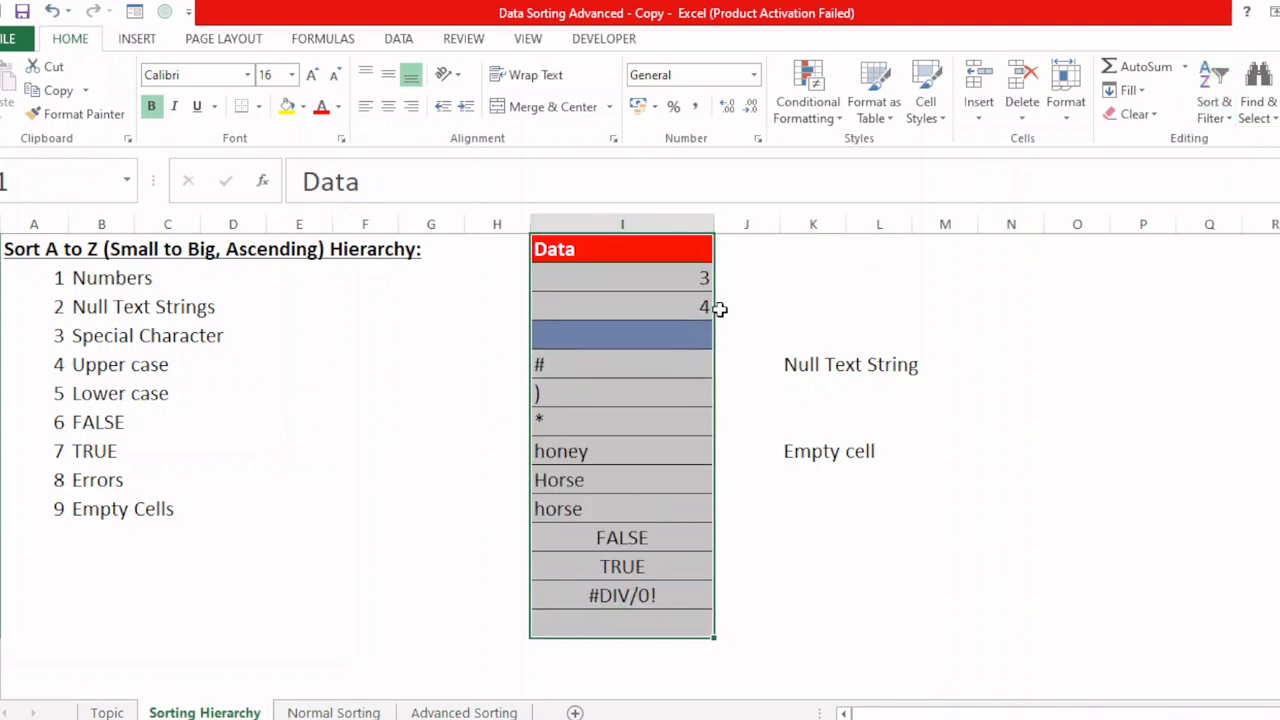
Step: Examine the sorted Data column from the numbers down to the empty cell to check its order against the hierarchy
click(641, 284)
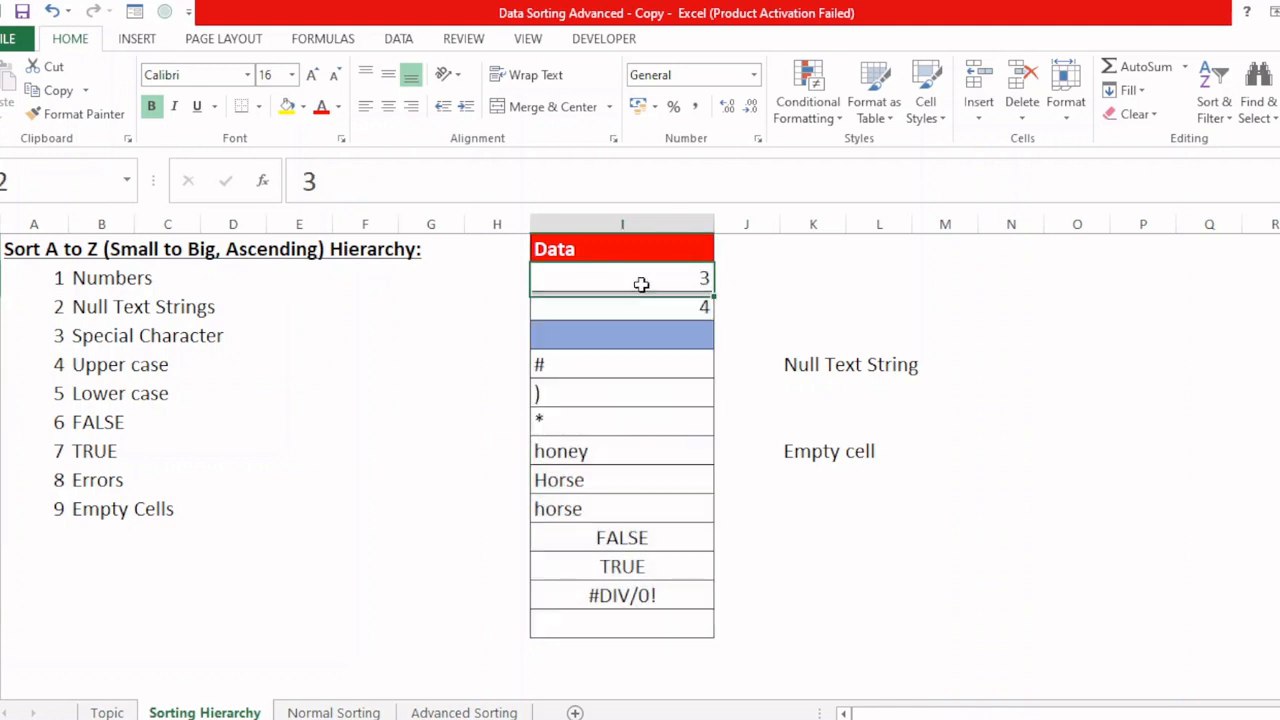
drag(641, 284, 644, 291)
click(648, 335)
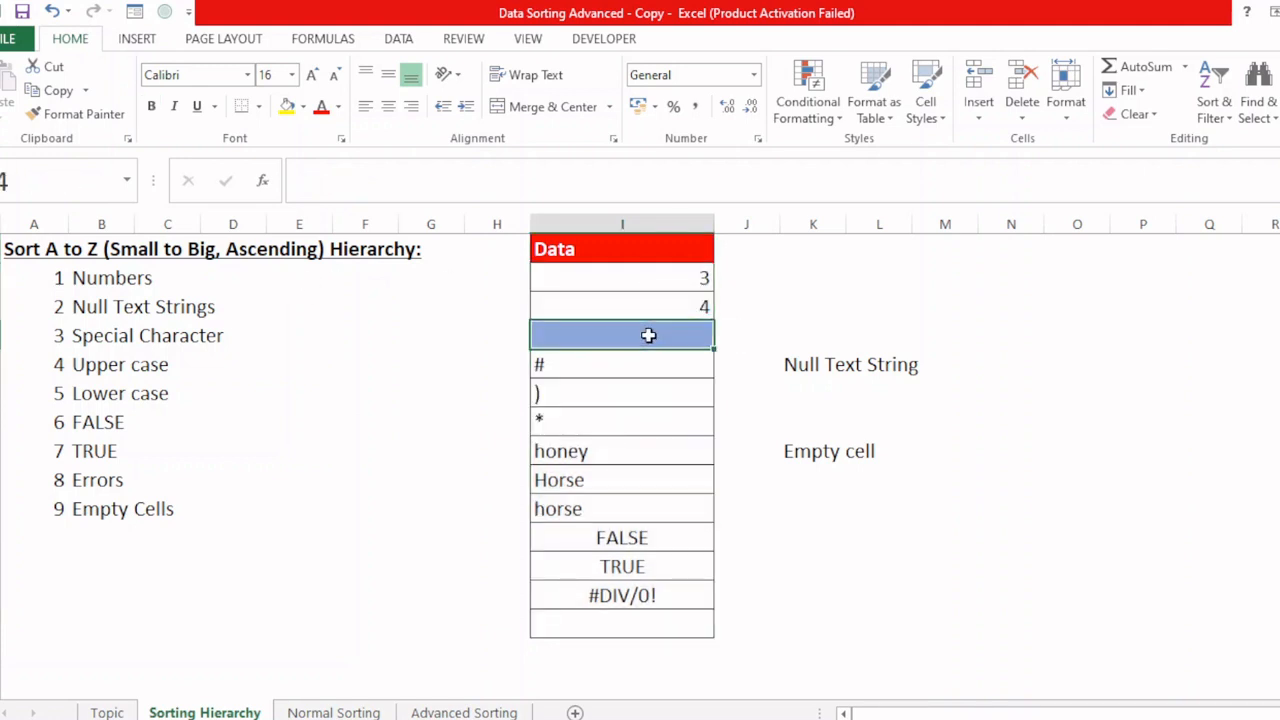
drag(608, 363, 606, 428)
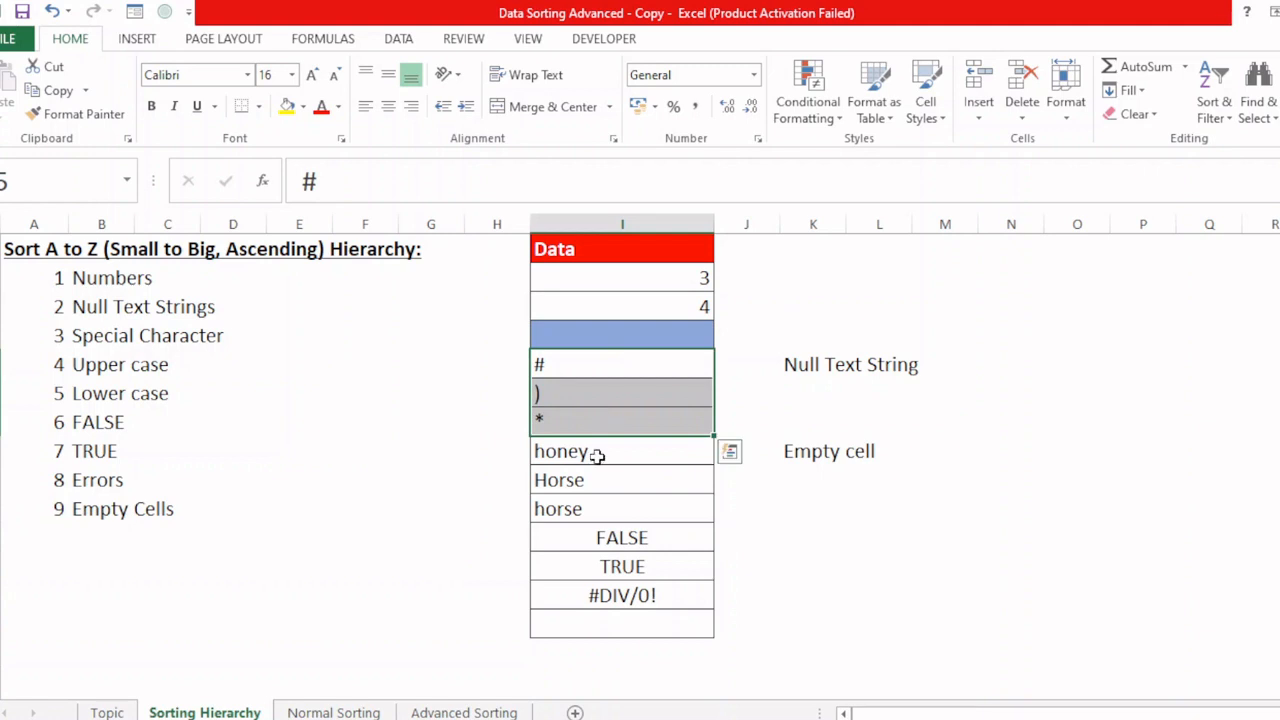
click(595, 481)
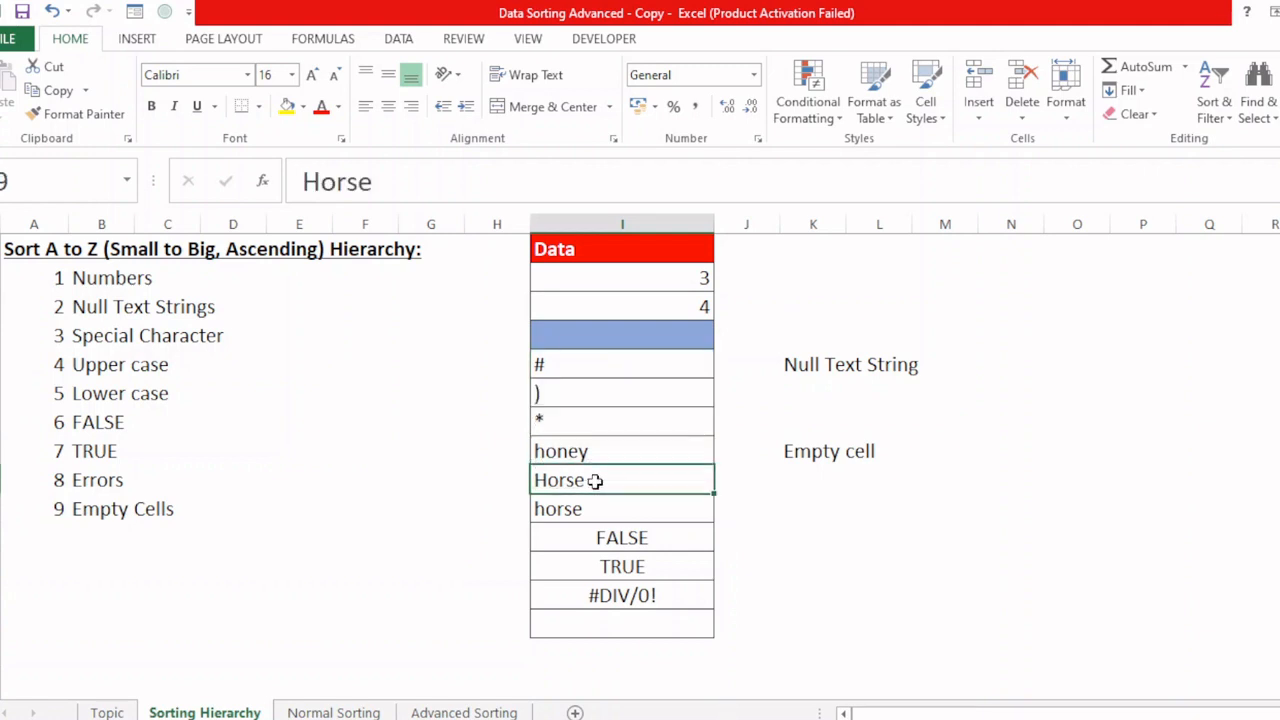
click(590, 508)
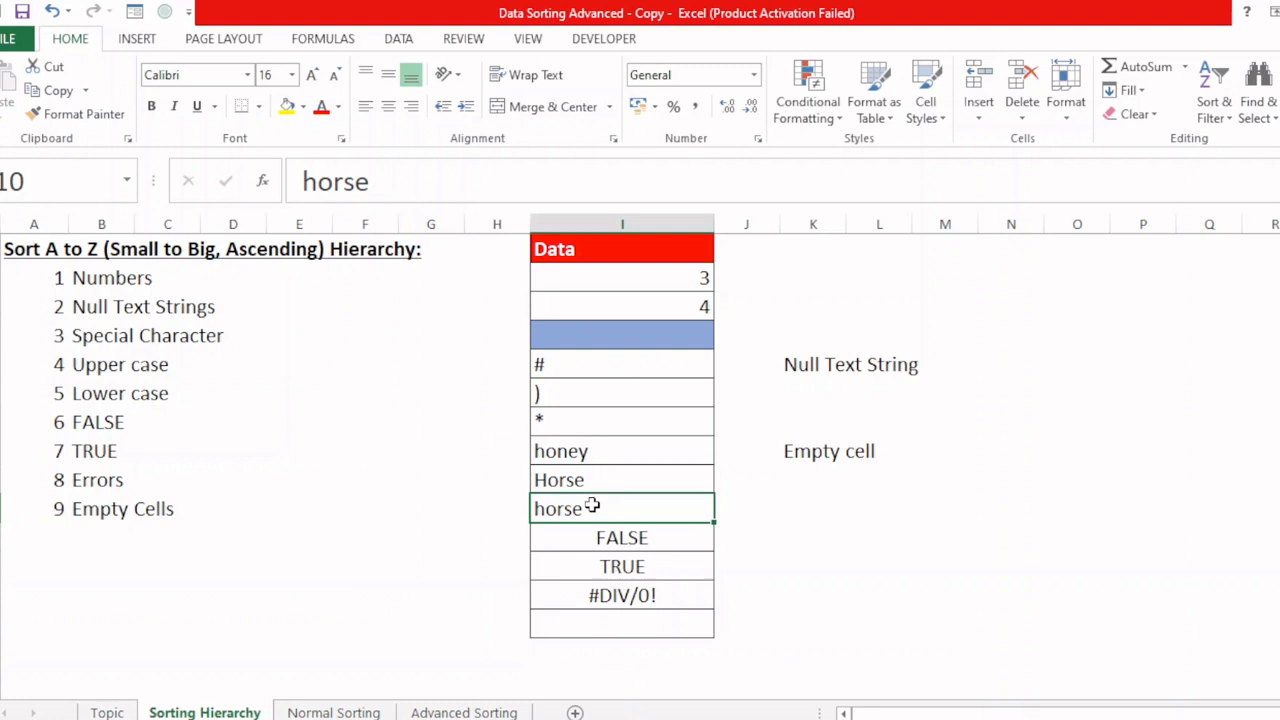
click(637, 540)
click(637, 569)
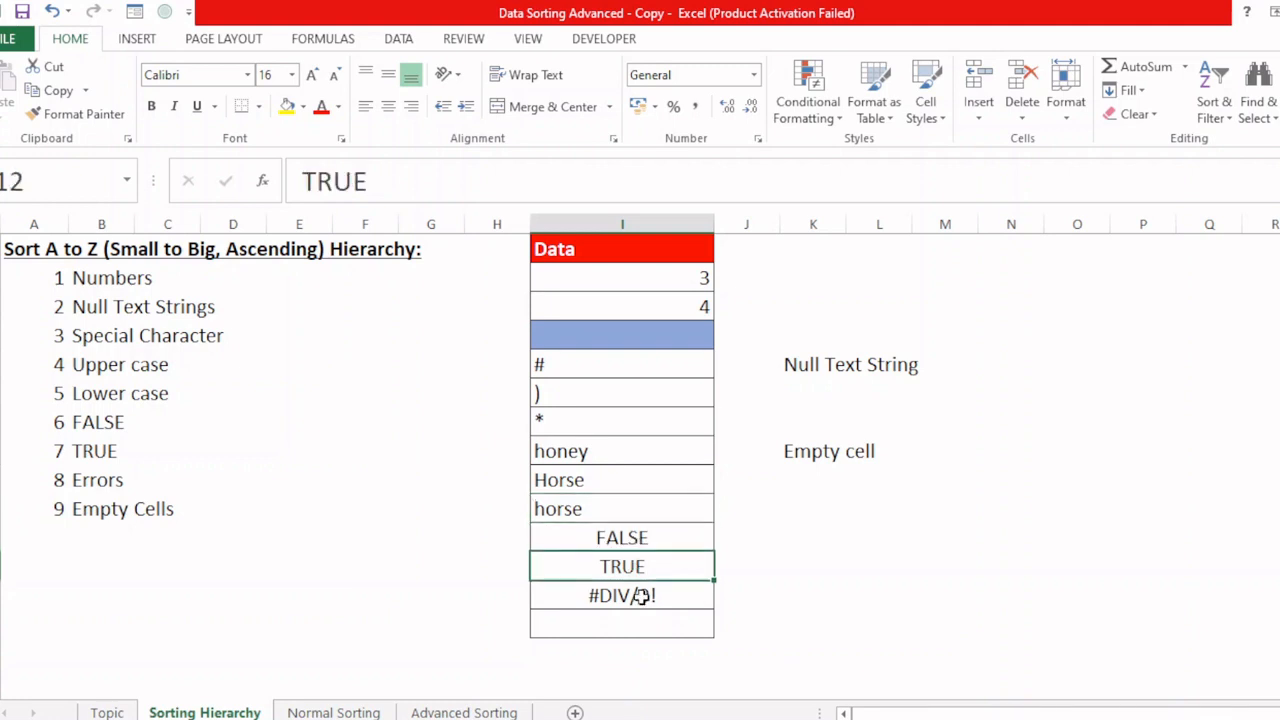
click(641, 596)
click(640, 623)
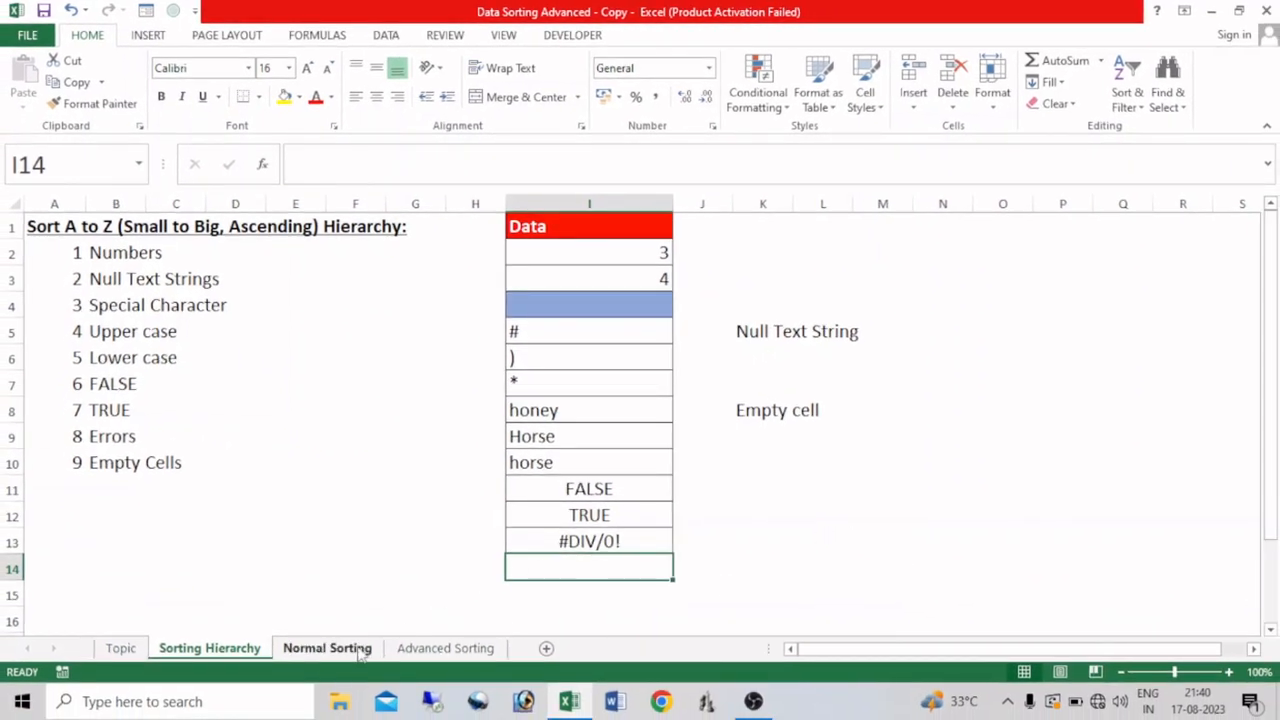
Step: Delete the picture of the Sort dialog from the Normal Sorting sheet
click(326, 648)
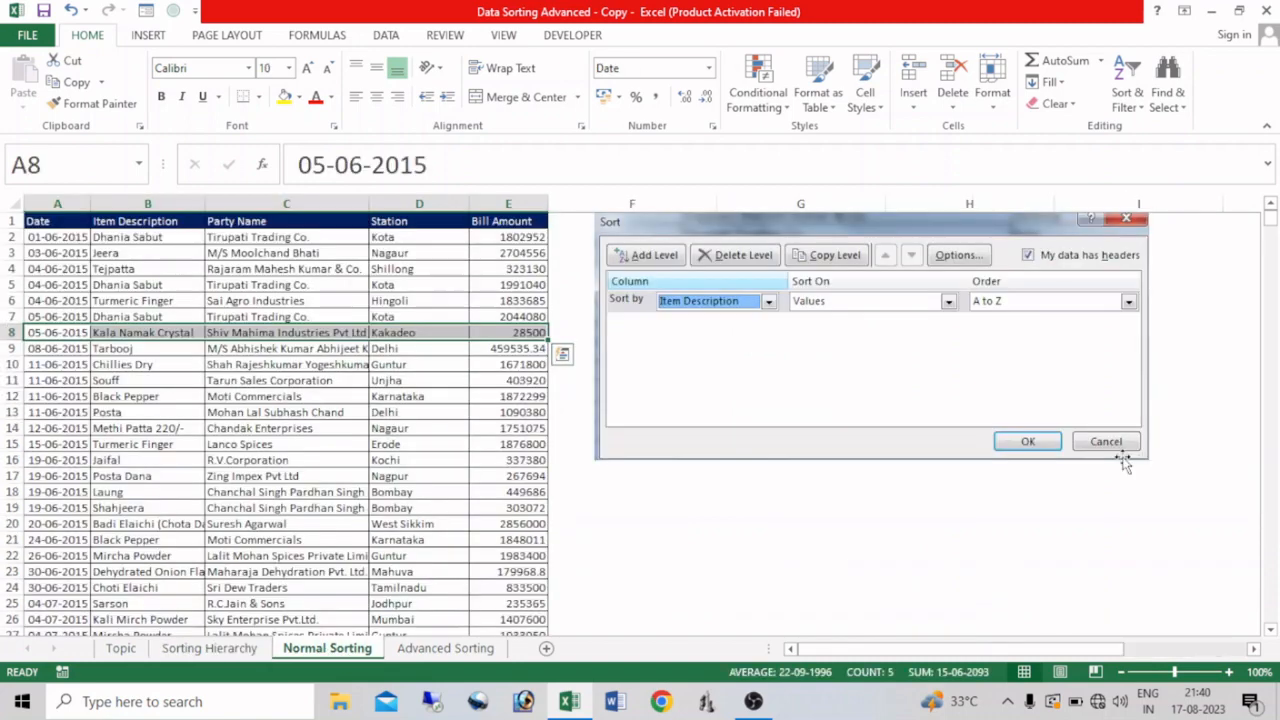
click(965, 228)
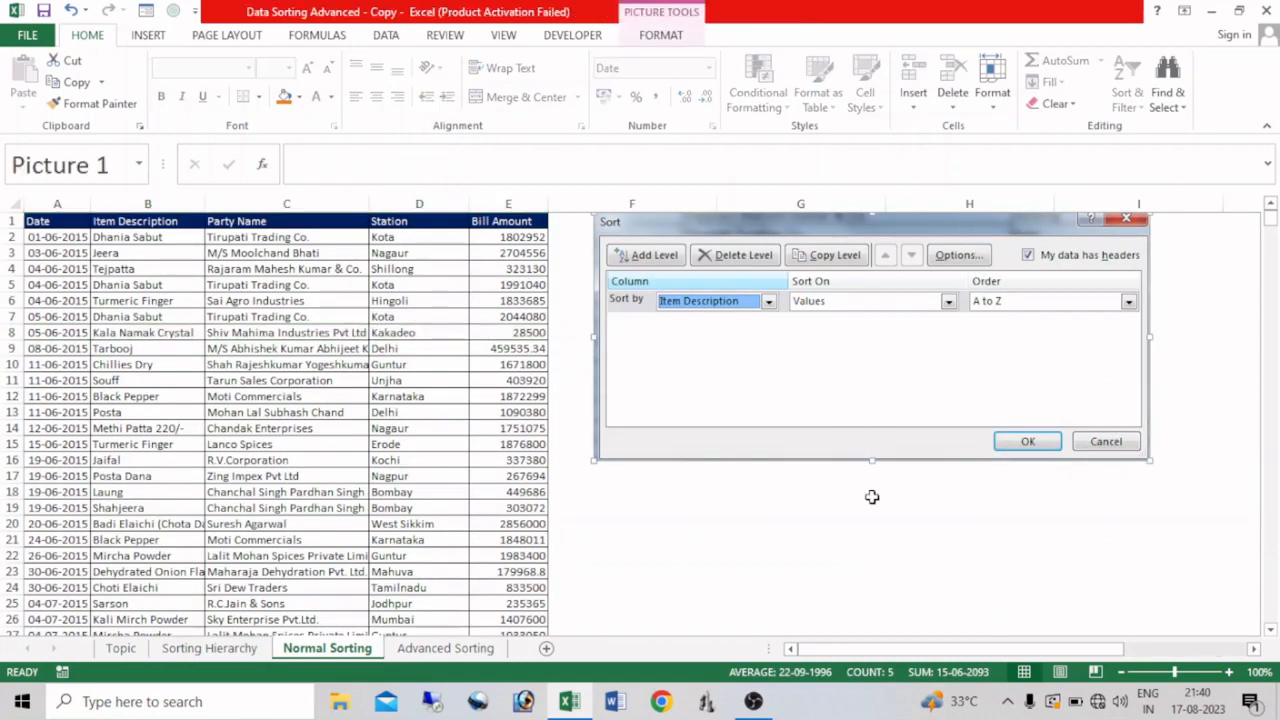
key(Delete)
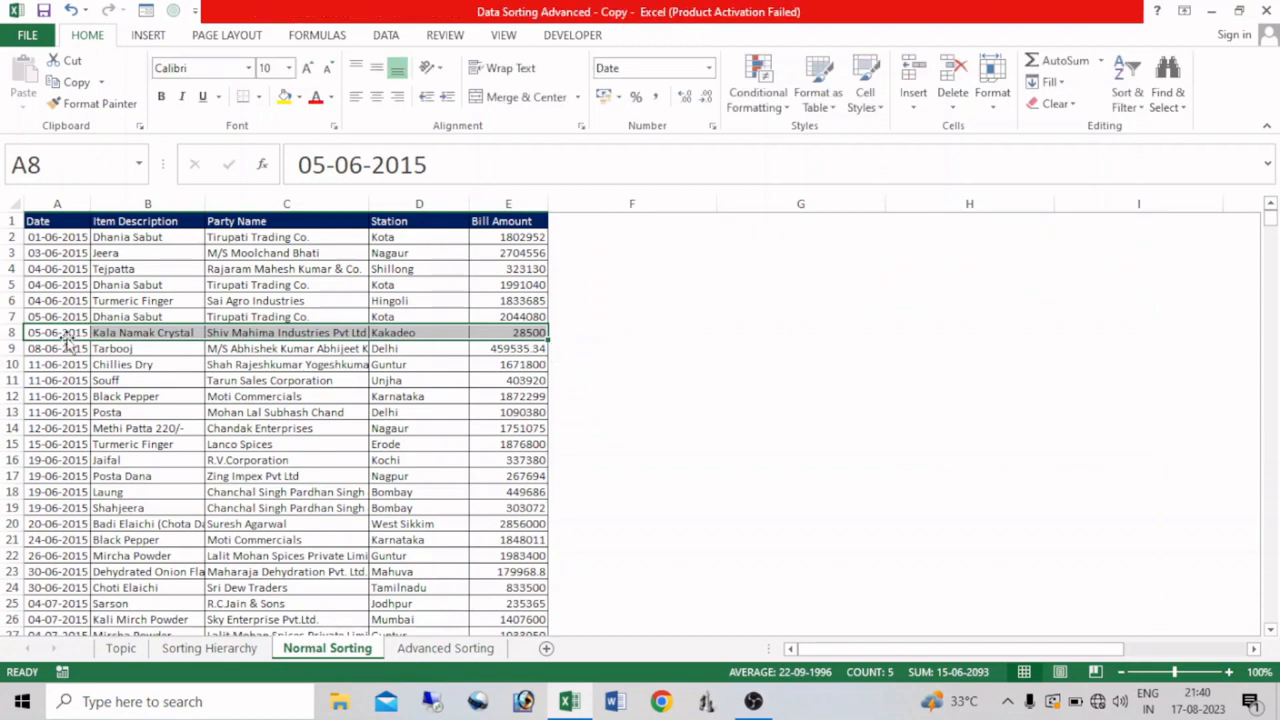
Step: Highlight the Kala Namak Crystal record, A8:E8, with yellow fill and select its item description cell
drag(60, 334, 488, 336)
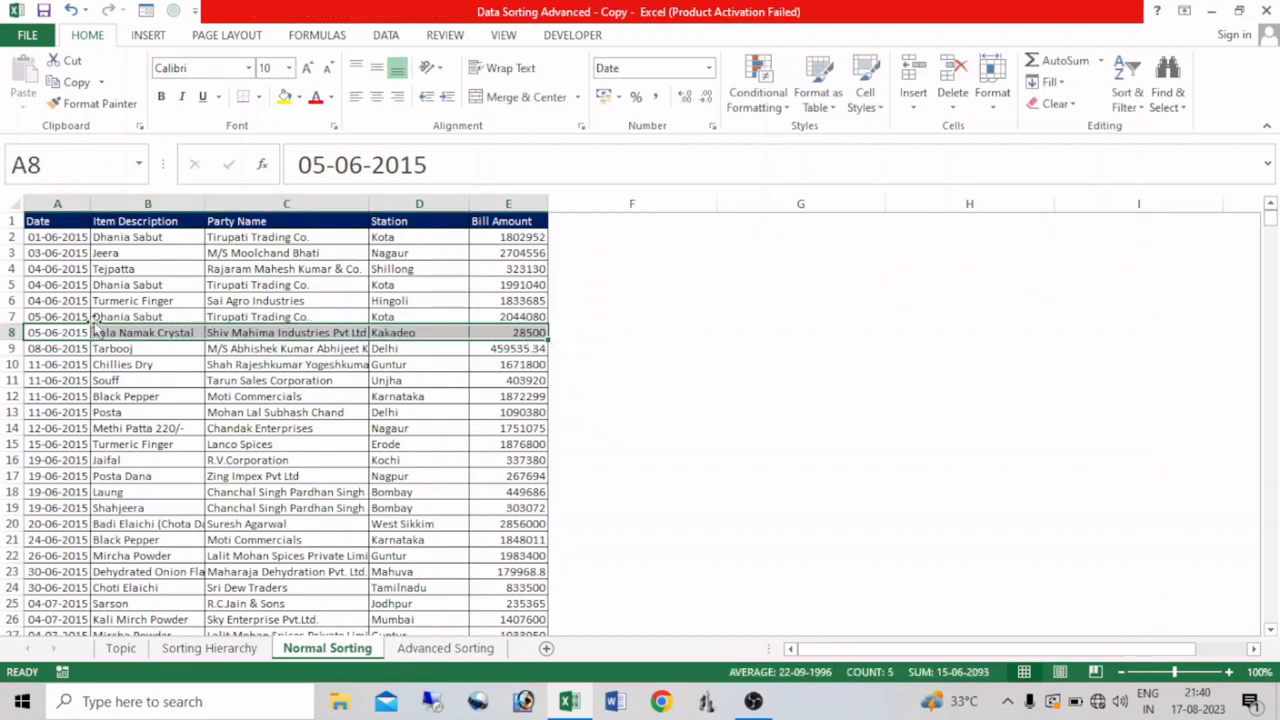
click(143, 332)
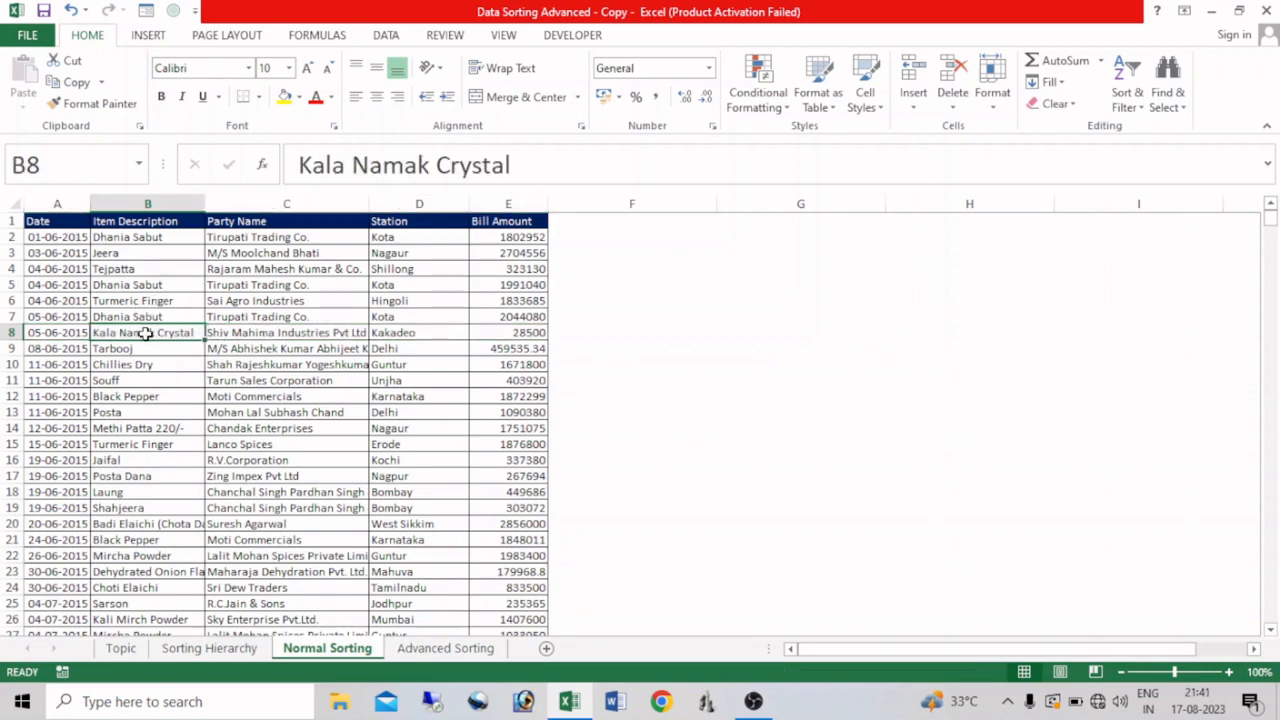
drag(48, 333, 491, 334)
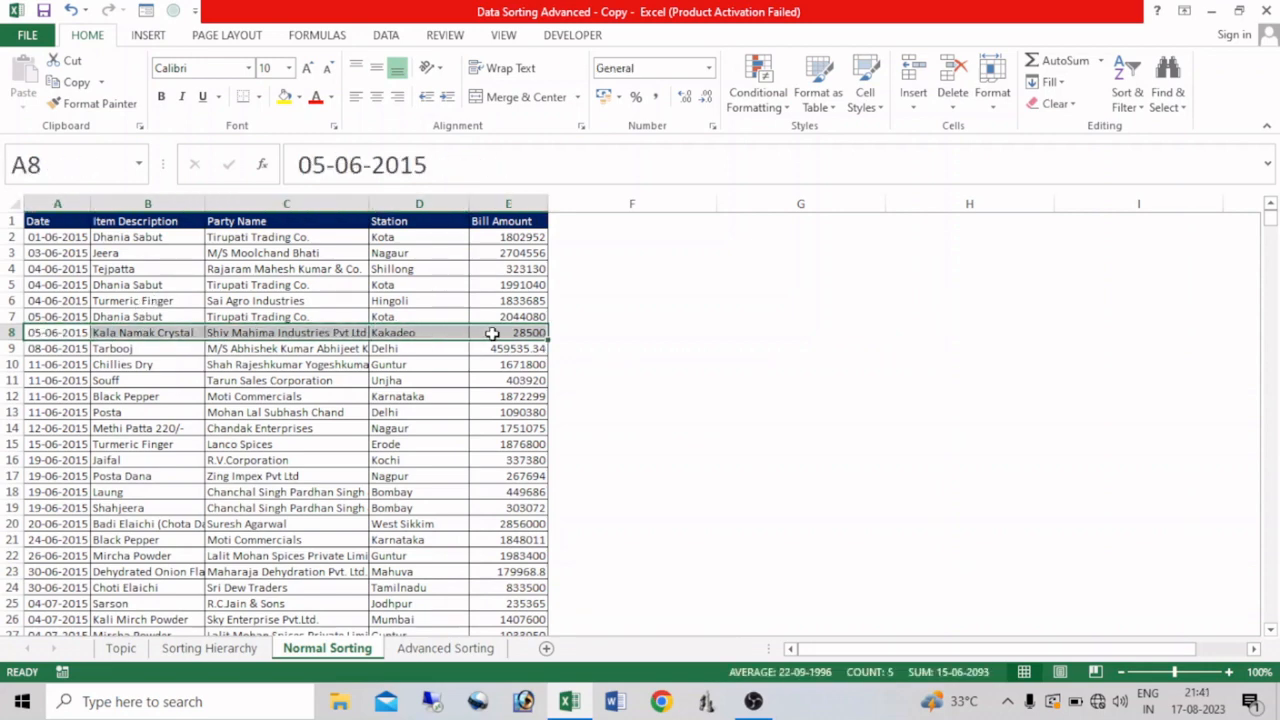
click(285, 97)
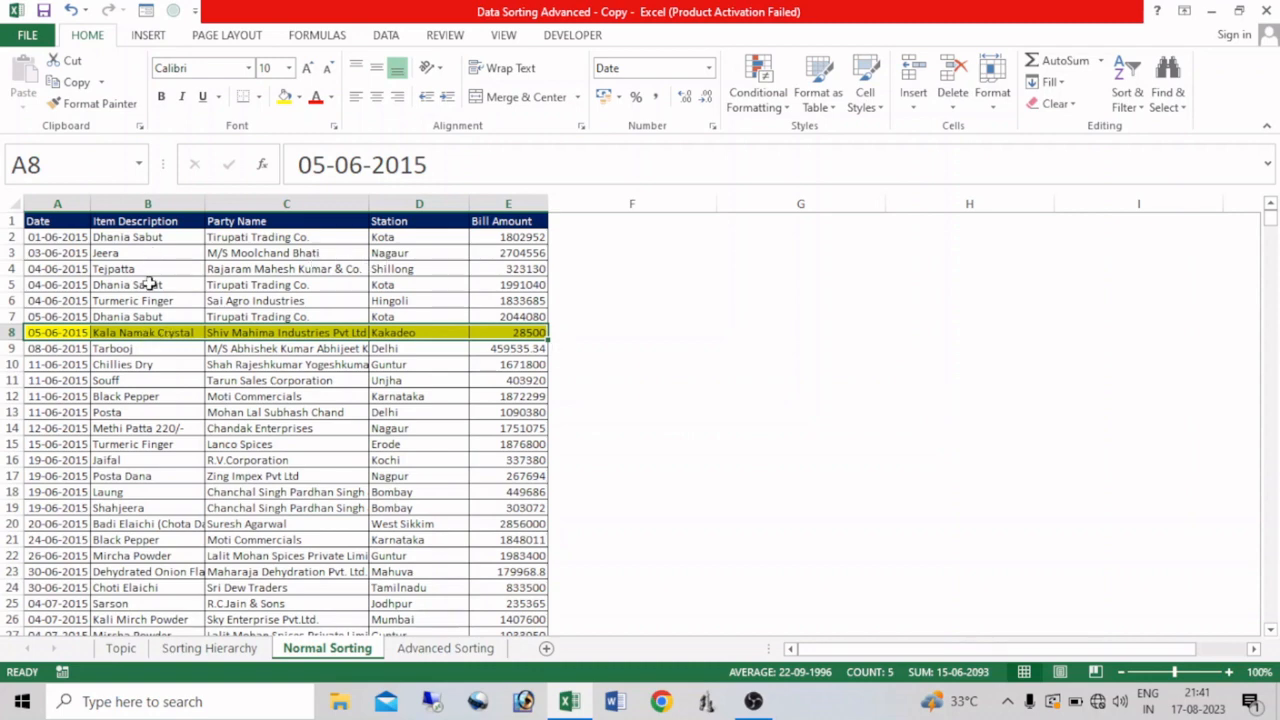
click(148, 332)
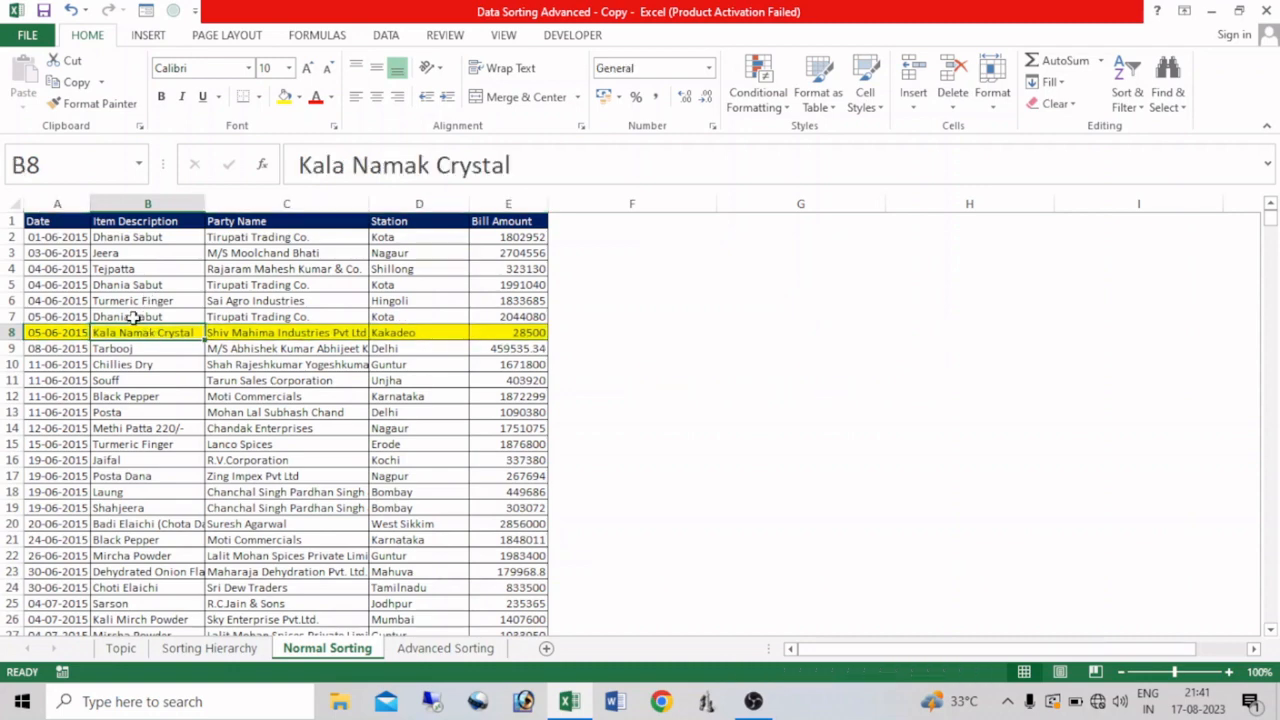
Step: Sort the sales table by Item Description from A to Z and check the first and last records
click(1127, 105)
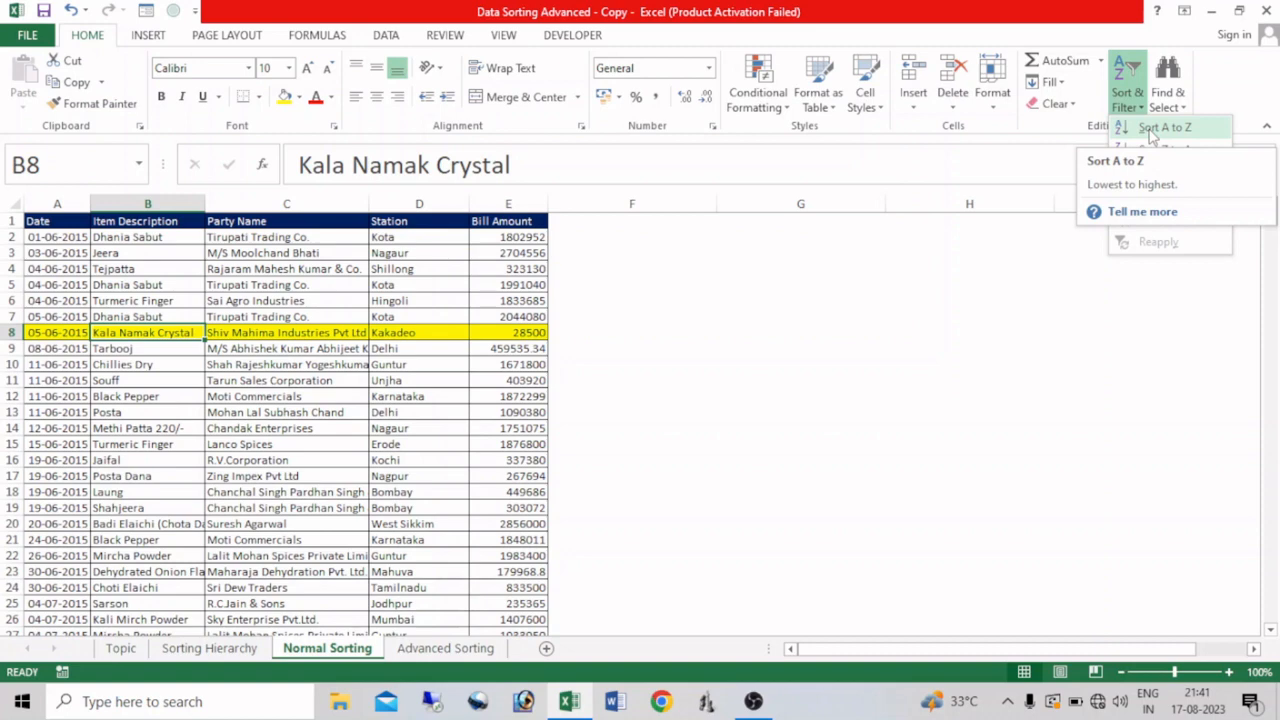
click(1152, 130)
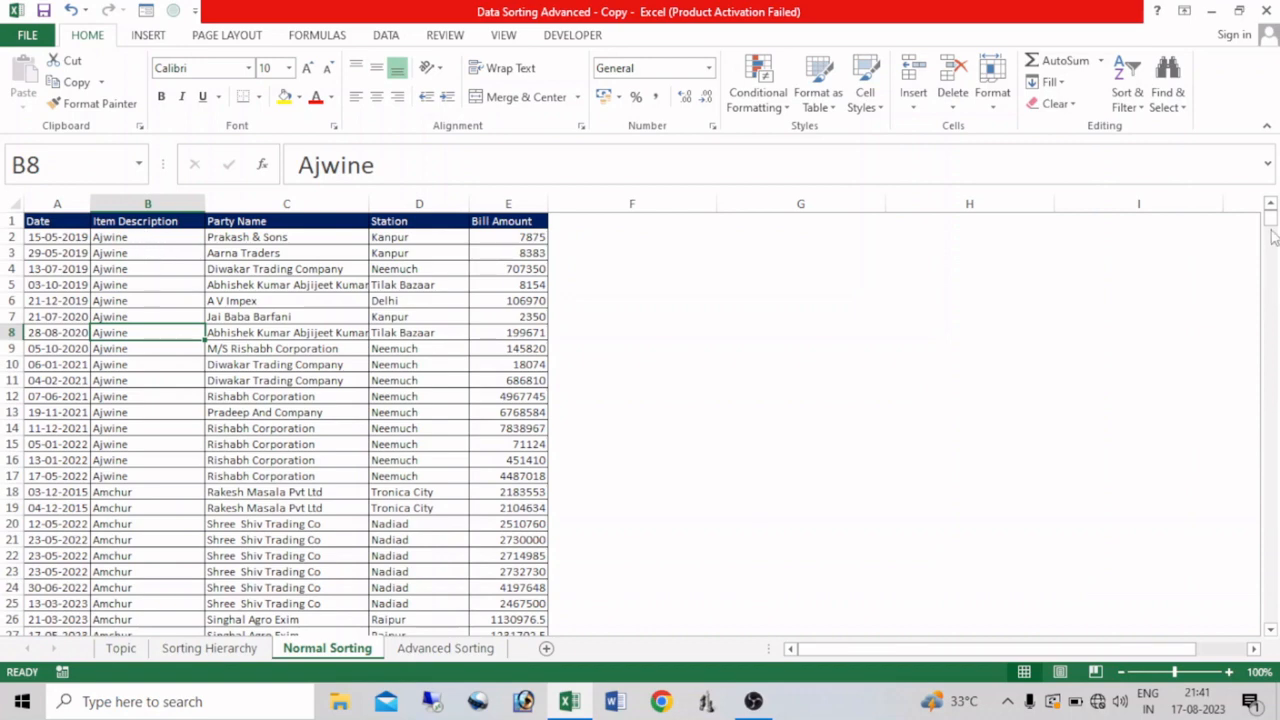
drag(1272, 226, 1272, 690)
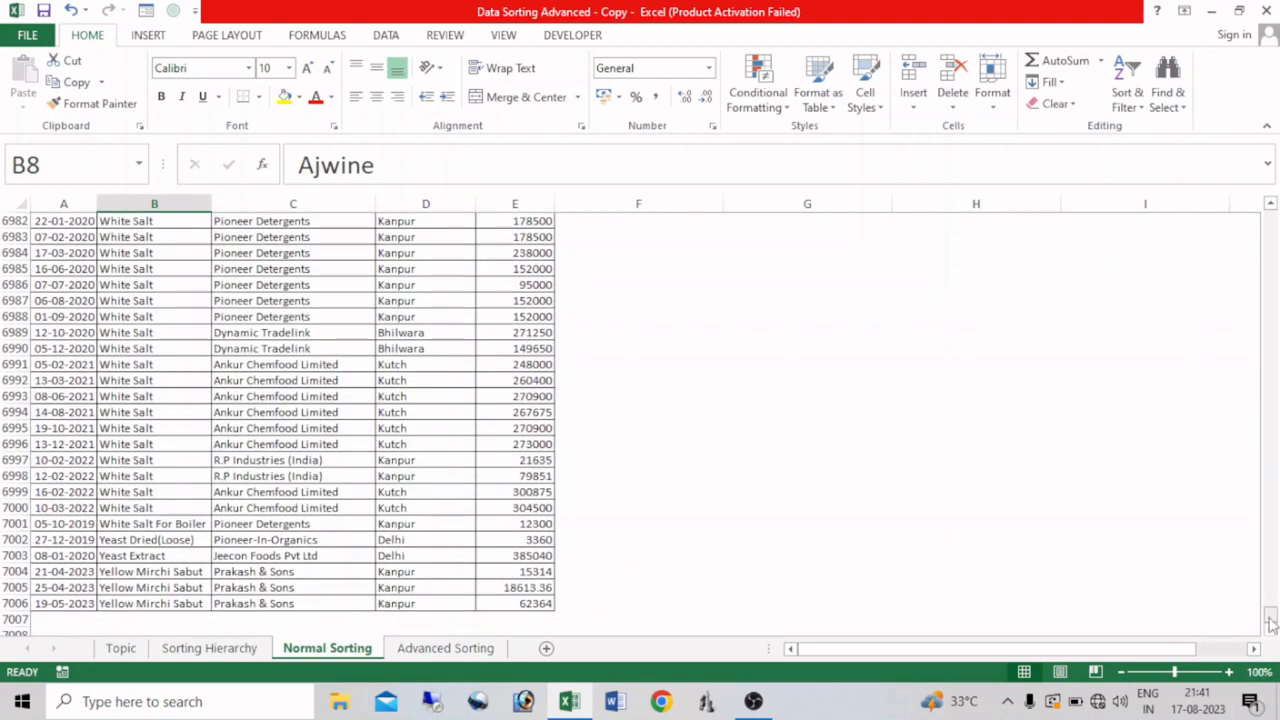
drag(1270, 614, 1270, 212)
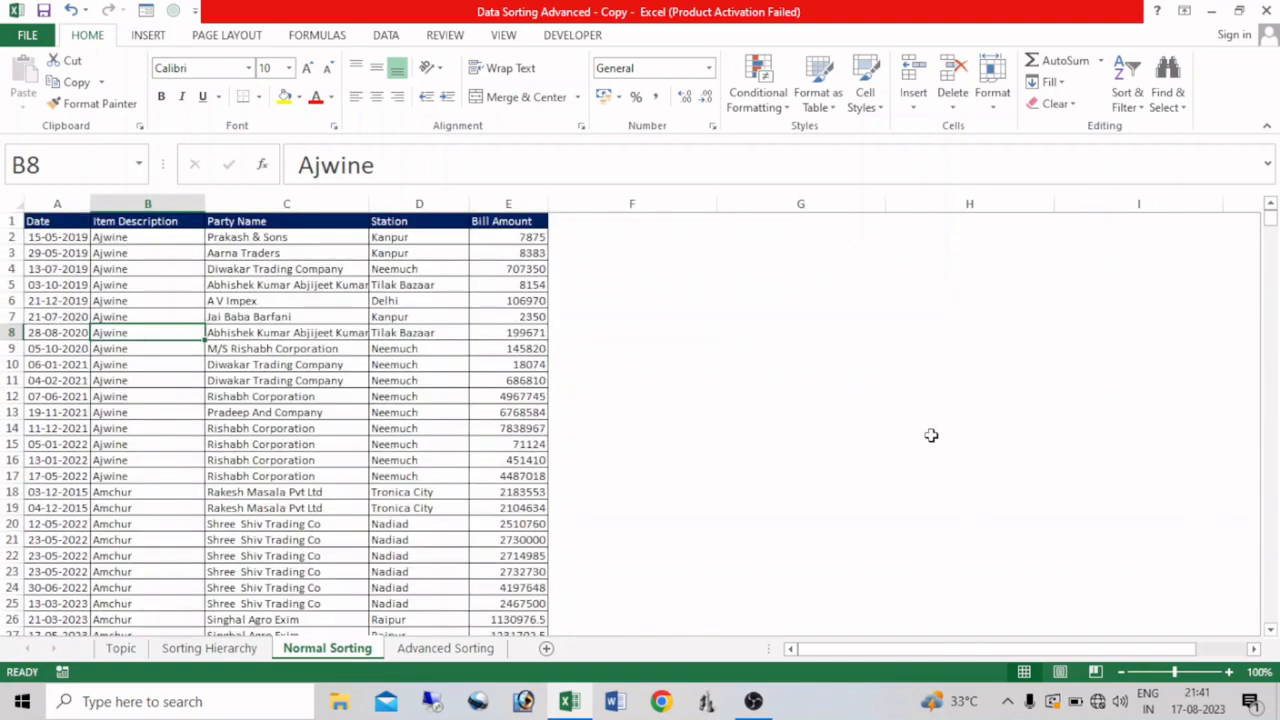
Step: Page down through the sorted Item Description column to examine its alphabetical order, and return to the table's start
key(Page_Down)
key(Page_Down)
key(Page_Down)
key(Page_Down)
key(Page_Down)
key(Page_Down)
key(Page_Down)
key(Page_Down)
key(Page_Down)
key(Page_Down)
key(Page_Down)
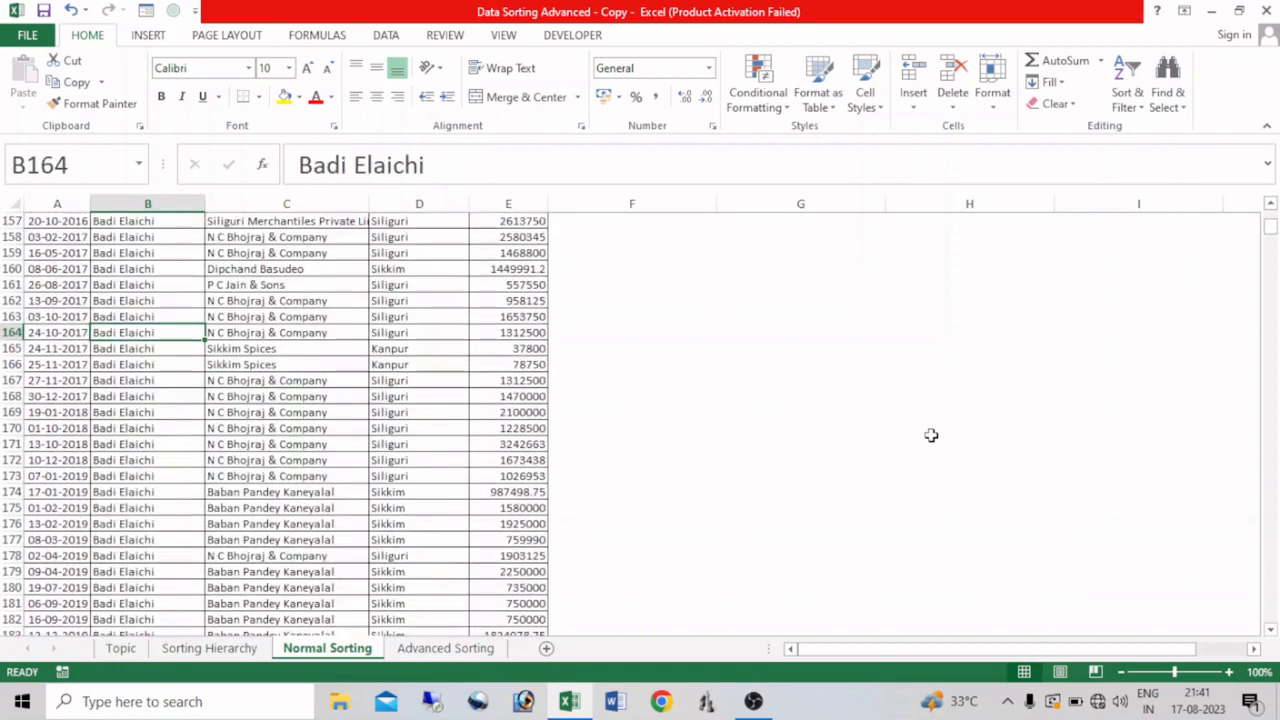
key(Page_Down)
key(Page_Down)
key(Page_Down)
key(Page_Down)
key(Page_Down)
key(Page_Down)
key(Page_Down)
key(Page_Down)
key(Page_Down)
key(Page_Down)
key(Page_Down)
key(Page_Down)
key(Page_Down)
key(Page_Down)
key(Page_Down)
key(Page_Down)
key(Page_Down)
key(Page_Down)
key(Page_Down)
key(Page_Down)
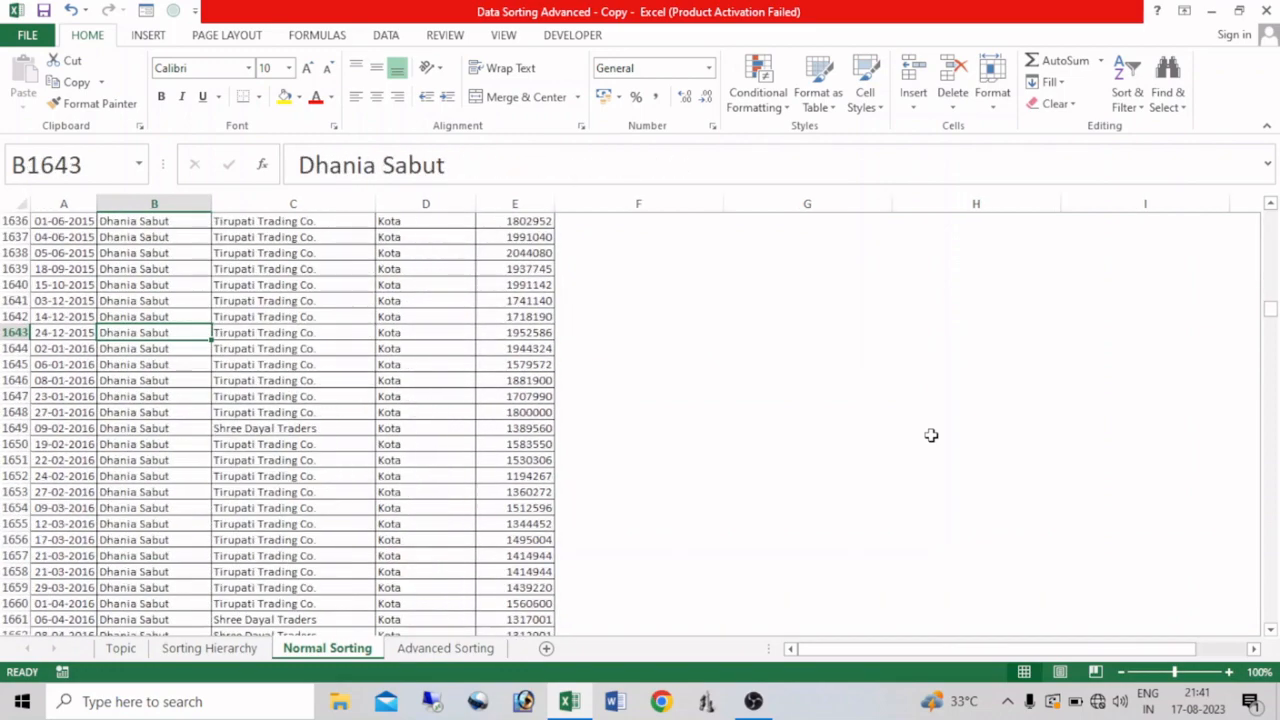
key(Page_Down)
key(Page_Down)
key(Page_Down)
key(Page_Down)
key(Page_Down)
key(Page_Down)
key(Page_Down)
key(Page_Down)
key(Page_Down)
key(Page_Down)
key(Page_Down)
key(Page_Down)
key(Page_Down)
key(Page_Down)
key(Page_Down)
key(Page_Down)
key(Page_Down)
key(Page_Down)
key(Page_Down)
key(Page_Down)
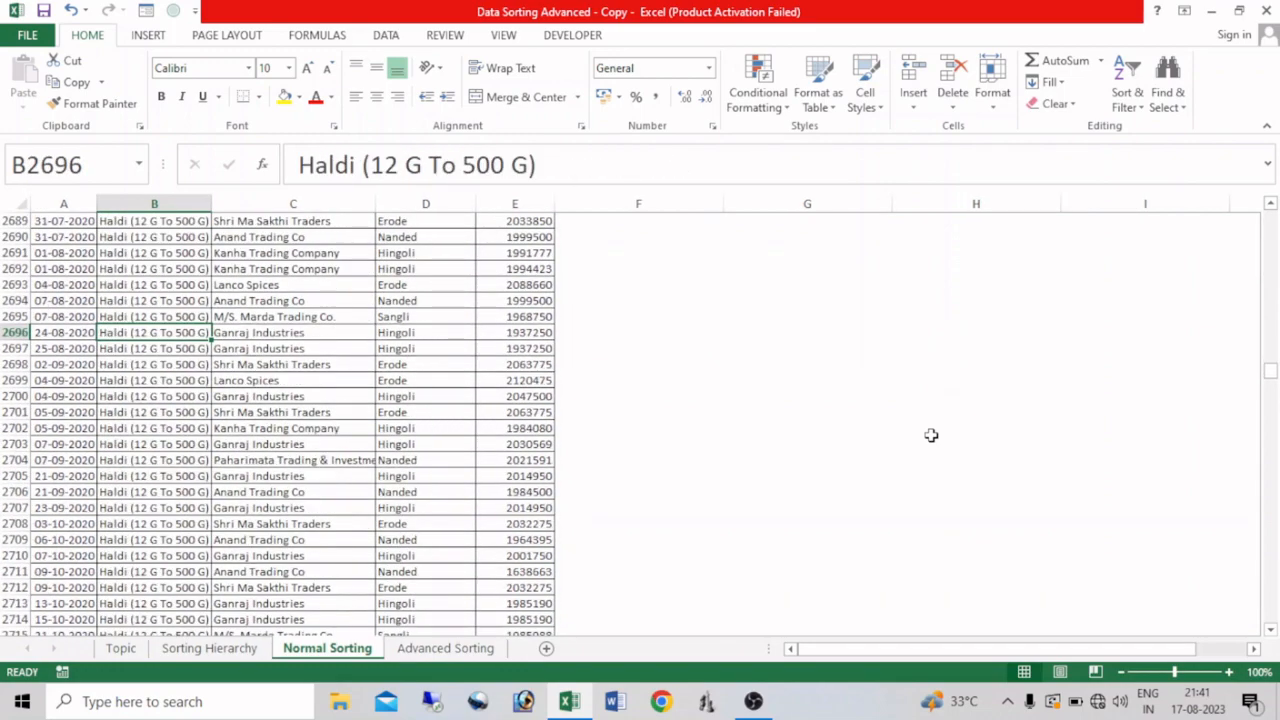
key(ctrl+Home)
Step: Sort the table by Item Description from Z to A, and undo both Item Description sorts
click(182, 398)
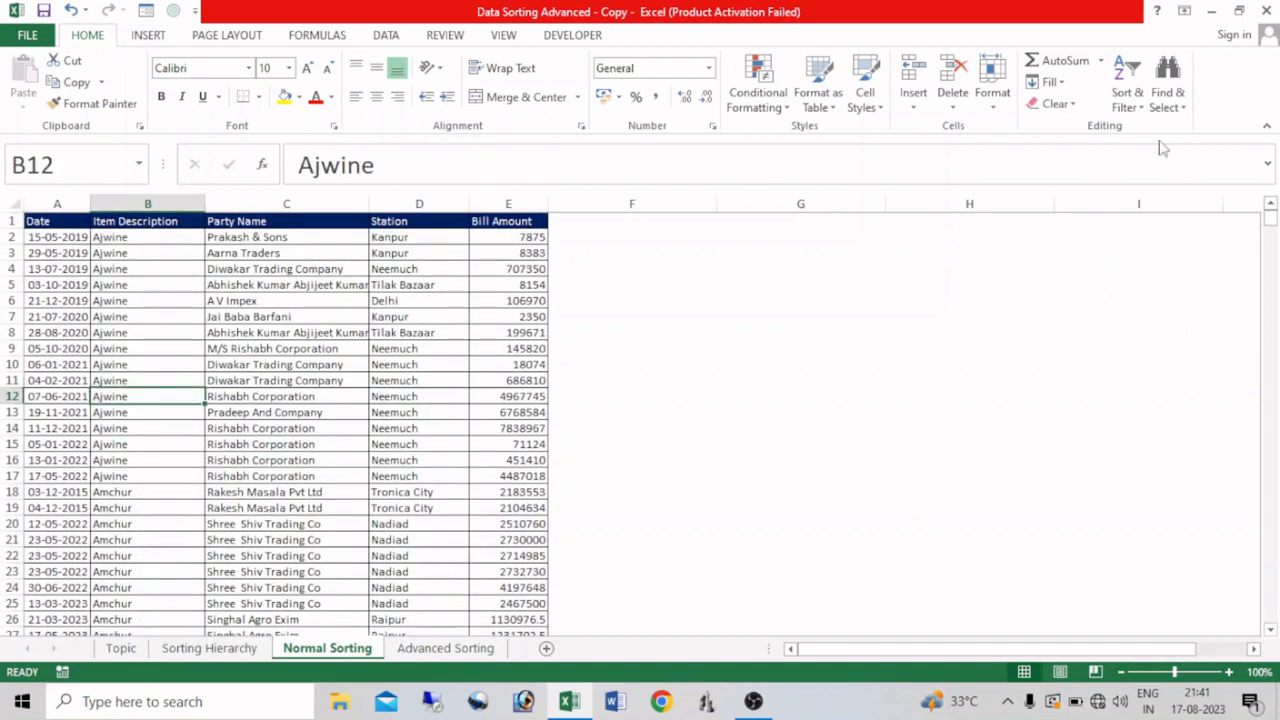
click(1127, 98)
click(1170, 150)
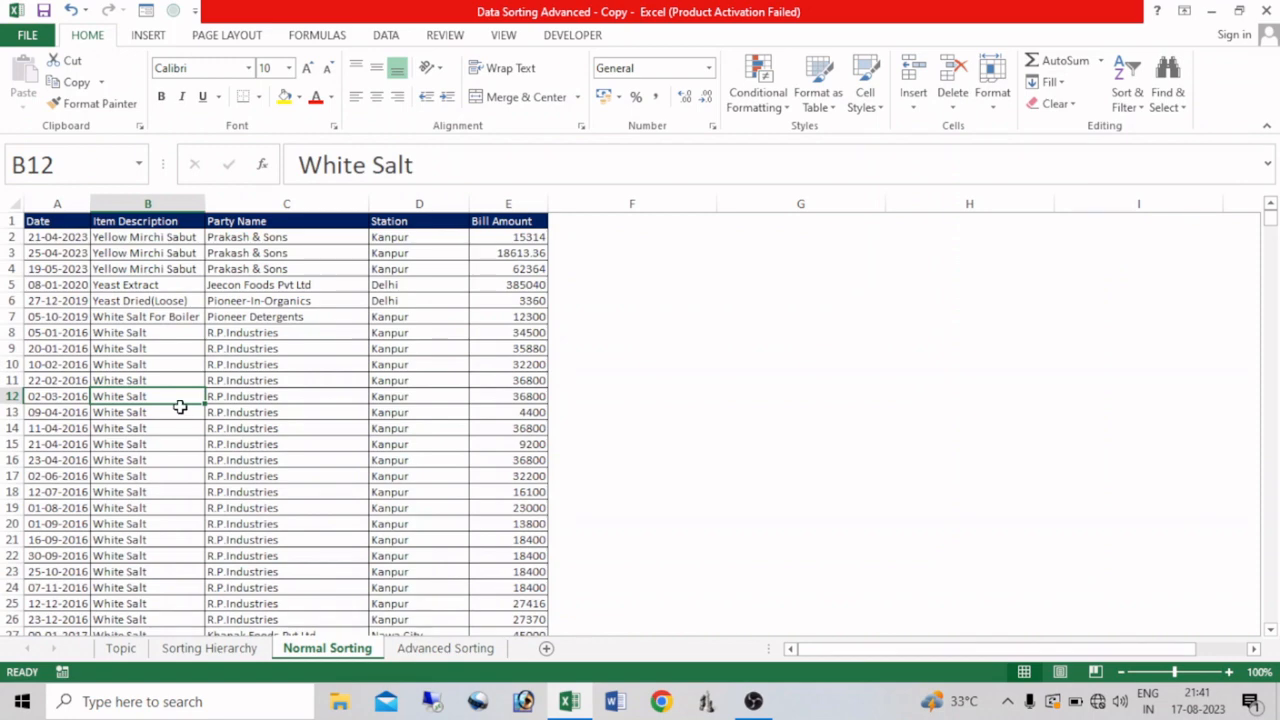
key(ctrl+z)
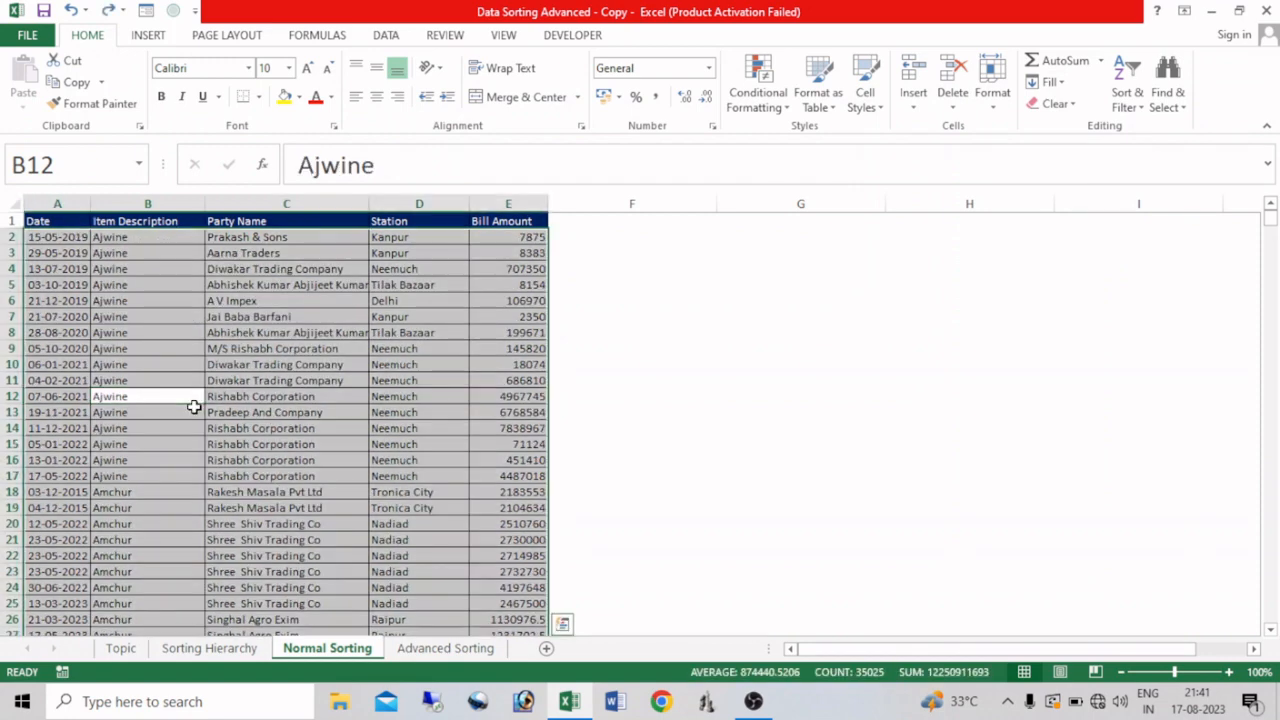
key(ctrl+z)
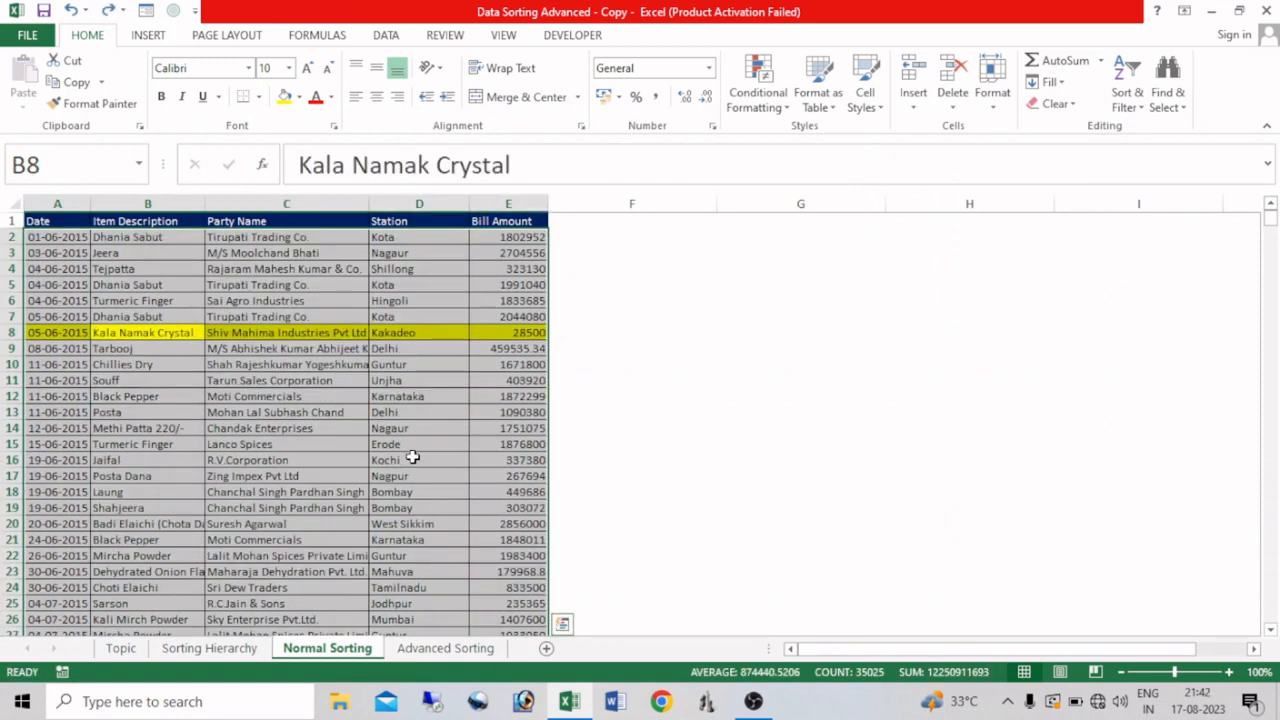
Step: Sort the table by Party Name from A to Z, and undo that sort
click(275, 403)
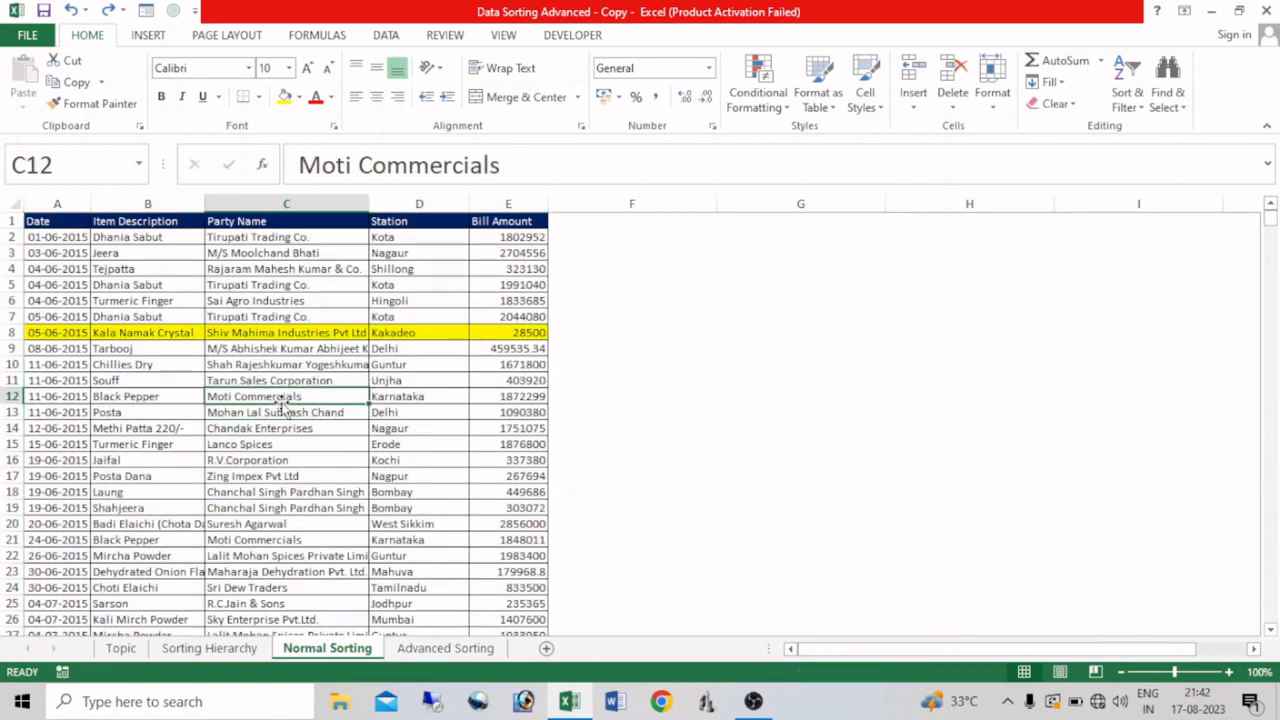
click(1128, 106)
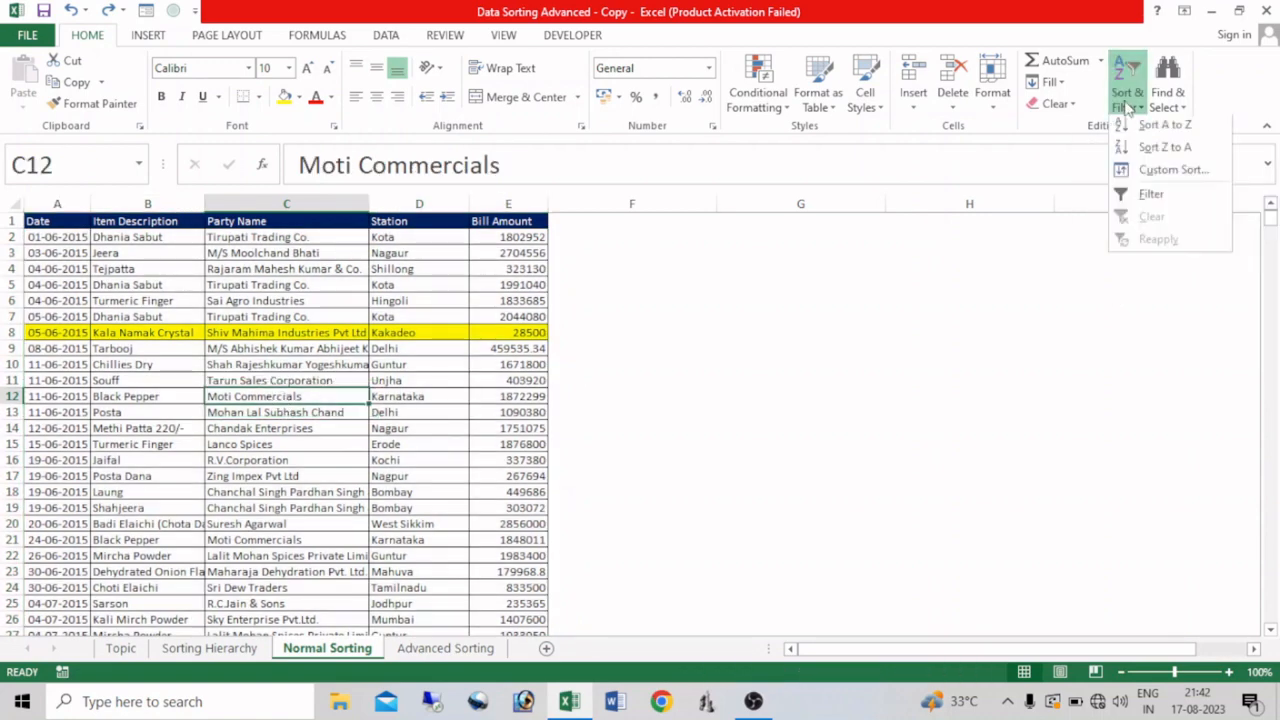
click(1150, 126)
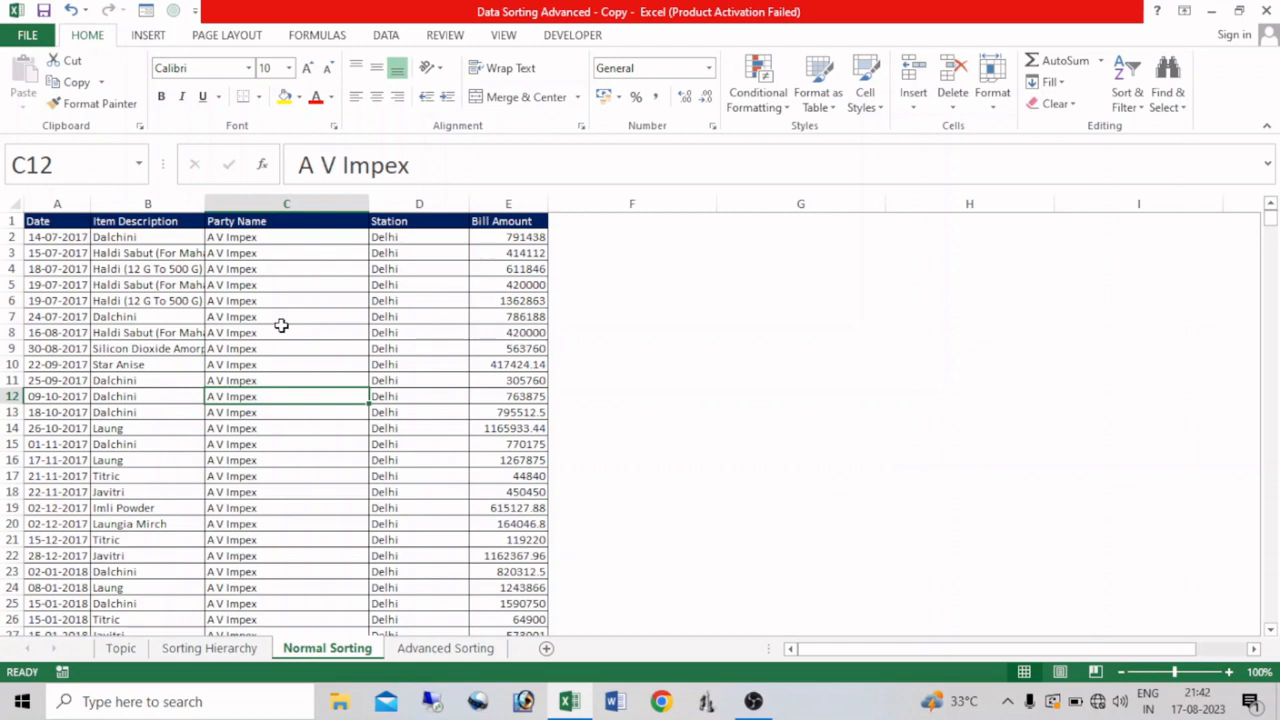
key(ctrl+z)
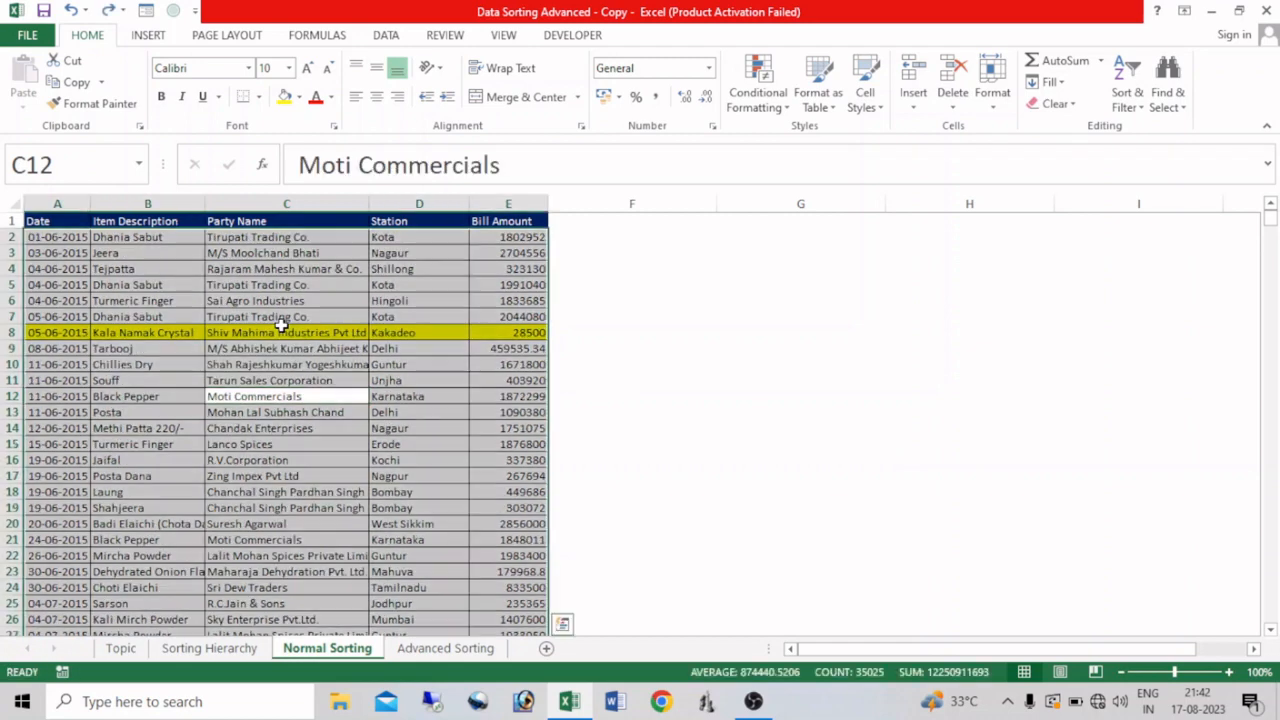
Step: Sort the table by Station from A to Z, and undo that sort
click(418, 318)
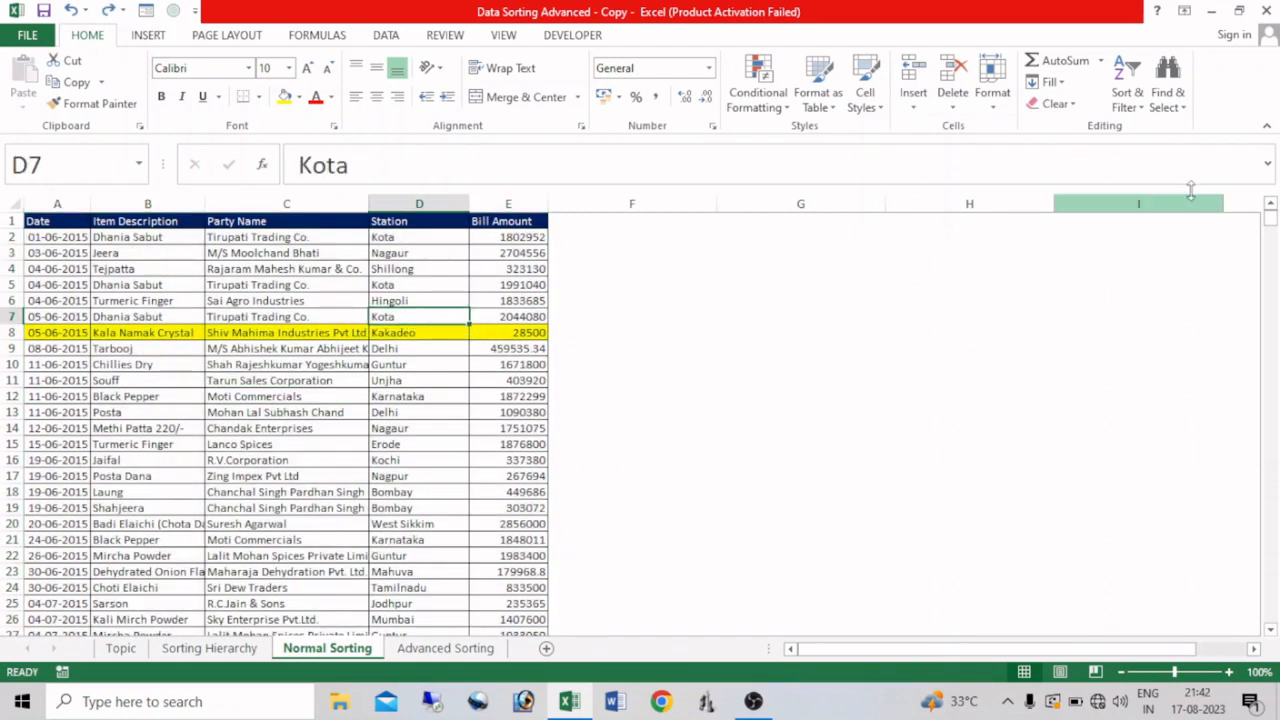
click(1138, 112)
click(1150, 127)
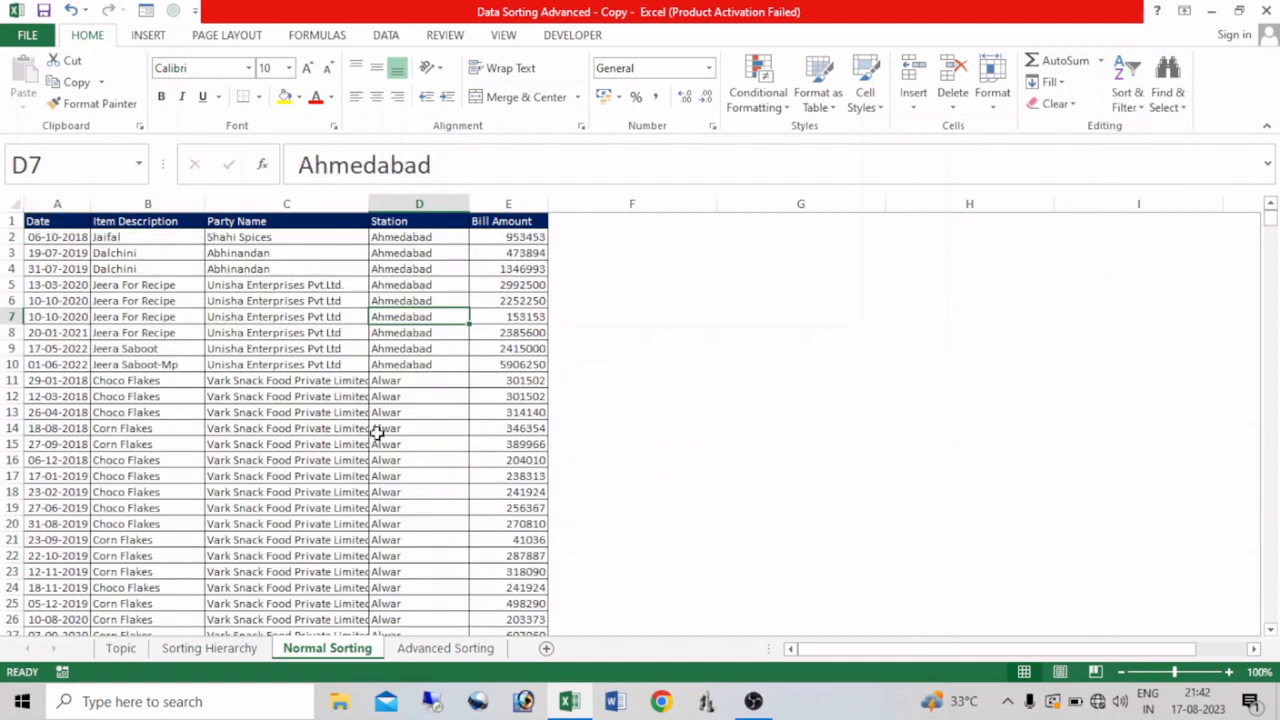
key(ctrl+z)
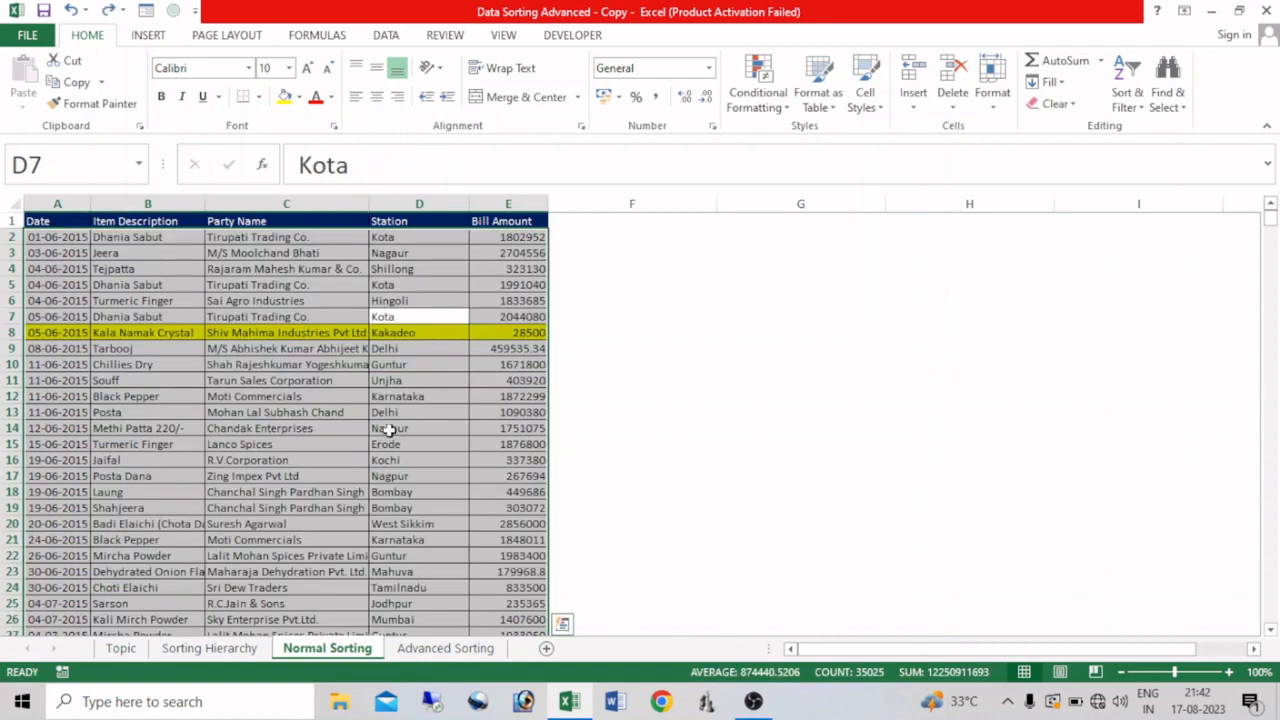
Step: Sort the table by Bill Amount from smallest to largest, undo that sort and clear the table selection
click(512, 332)
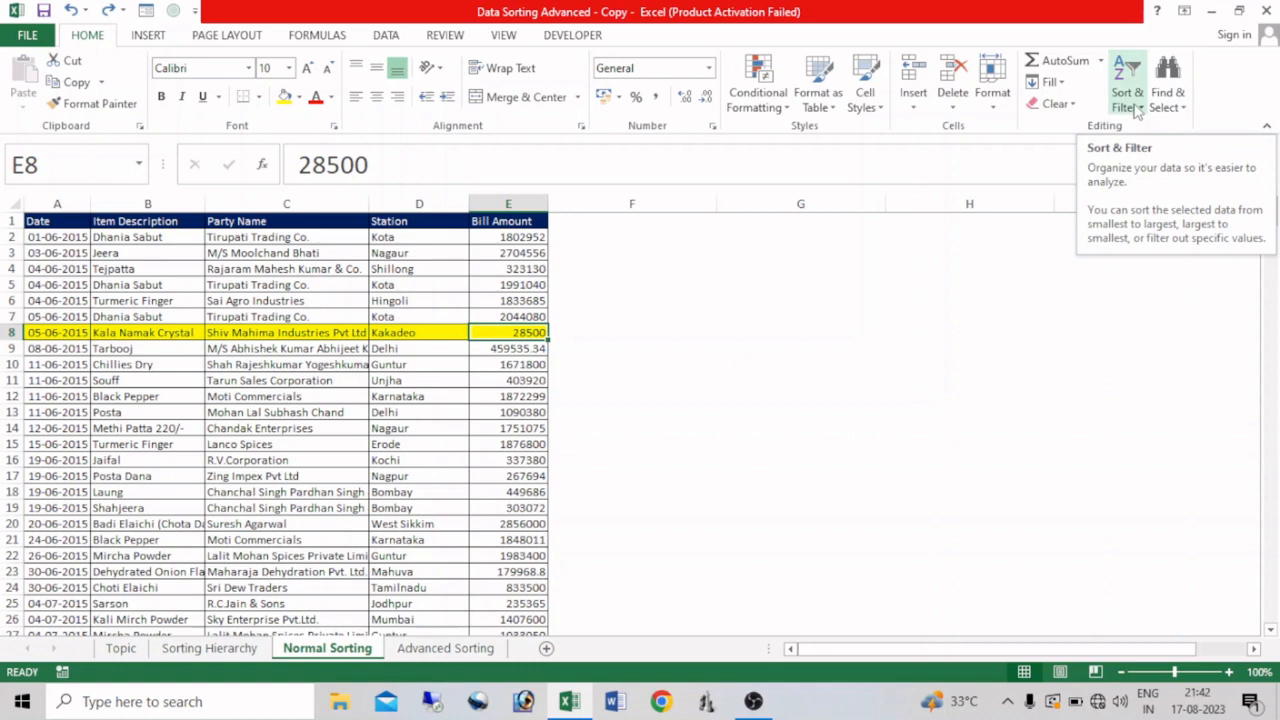
click(1131, 107)
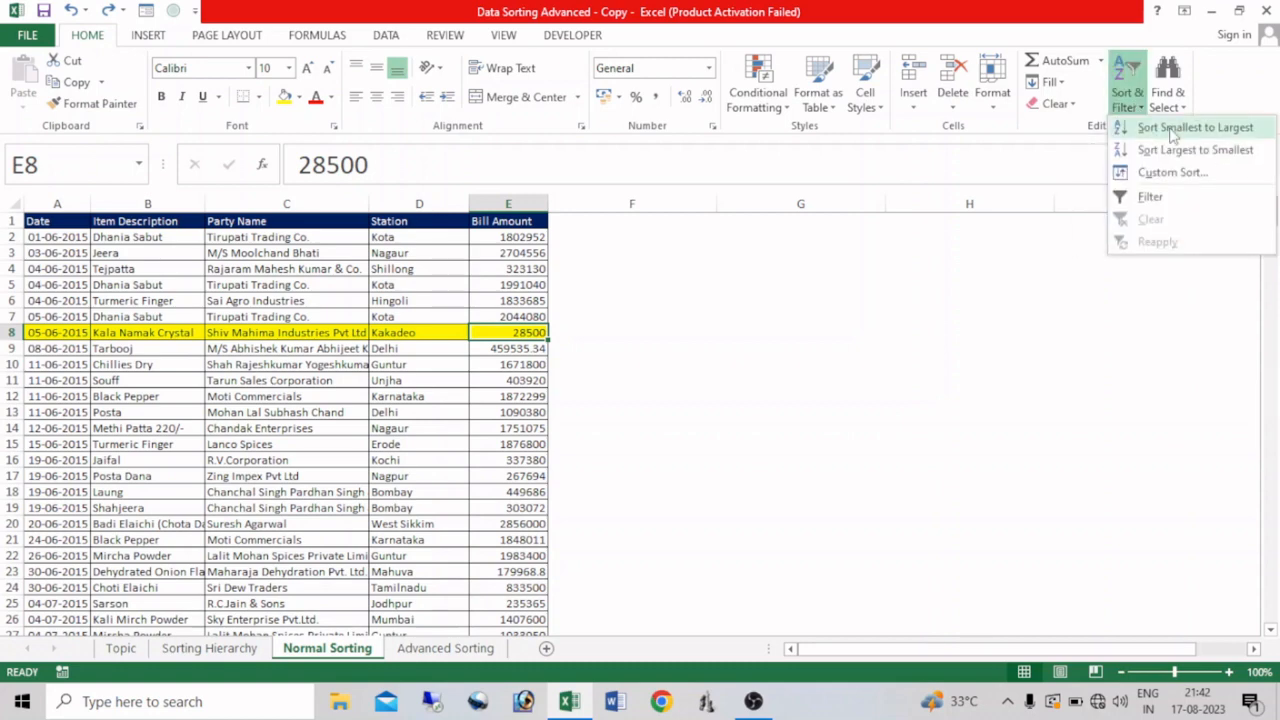
click(1174, 128)
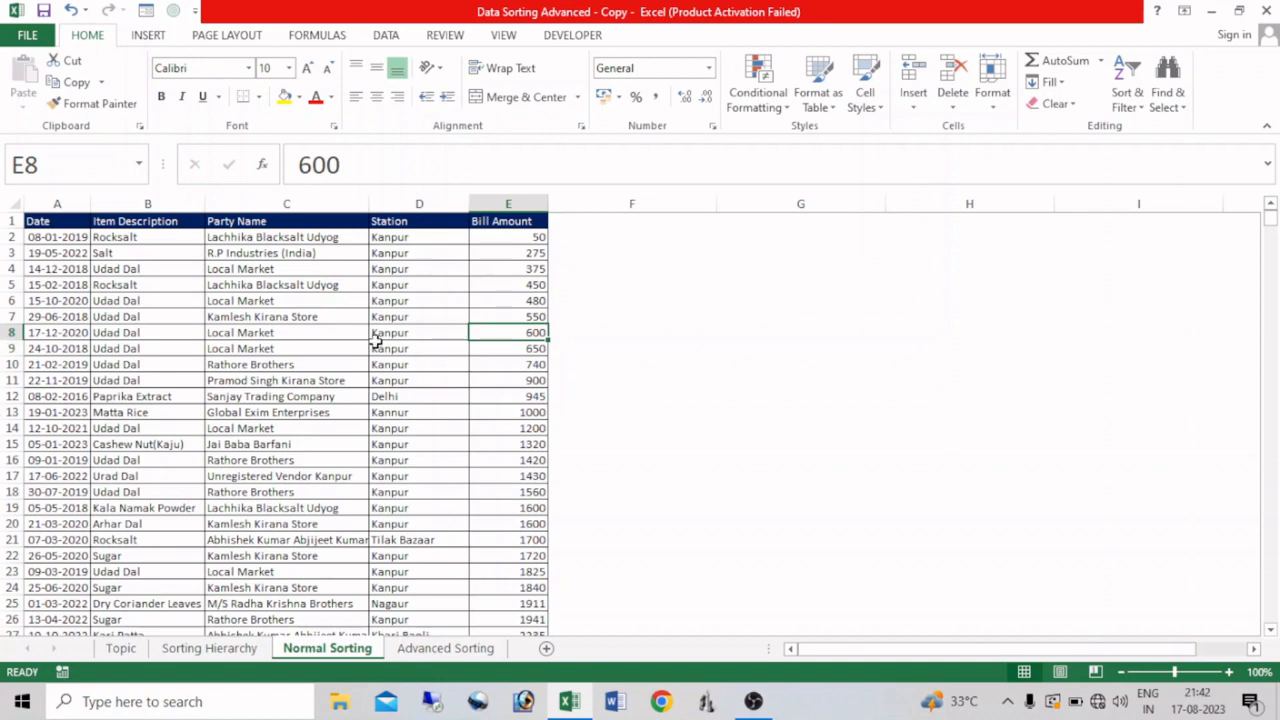
key(ctrl+z)
click(316, 378)
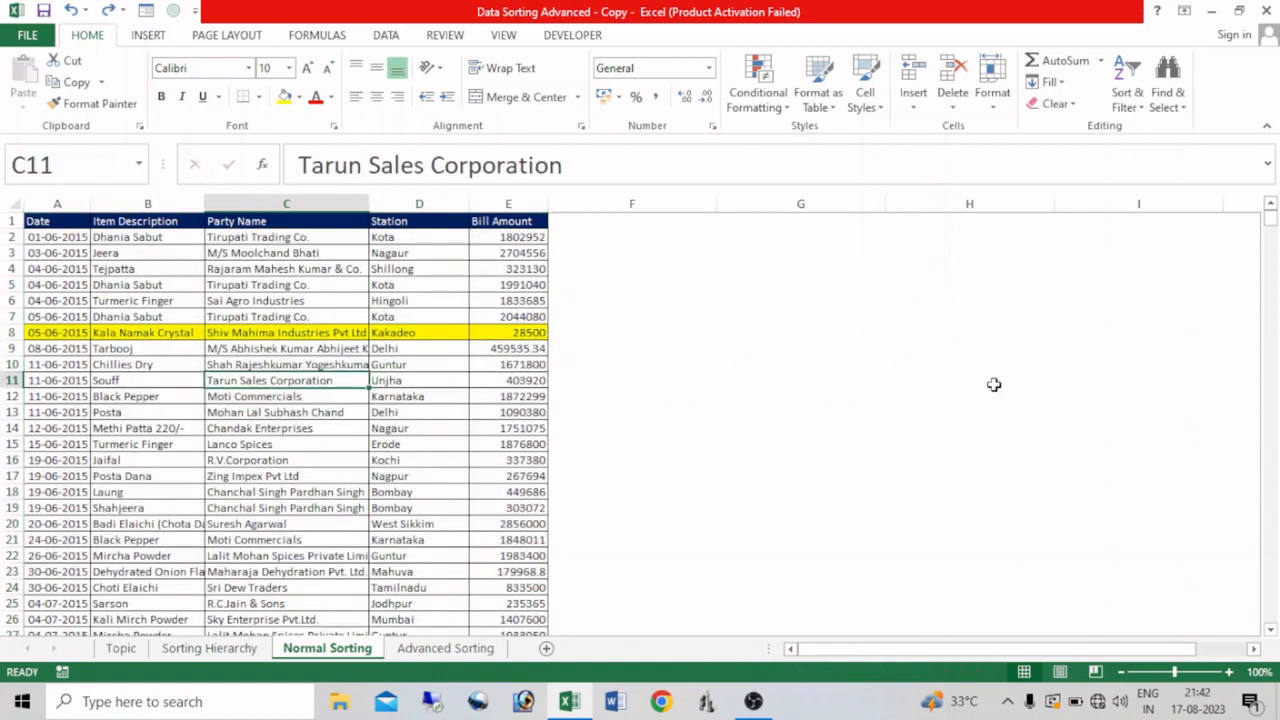
Step: Sort the entire selected Item Description column from A to Z with Expand the selection, and undo the sort
click(136, 201)
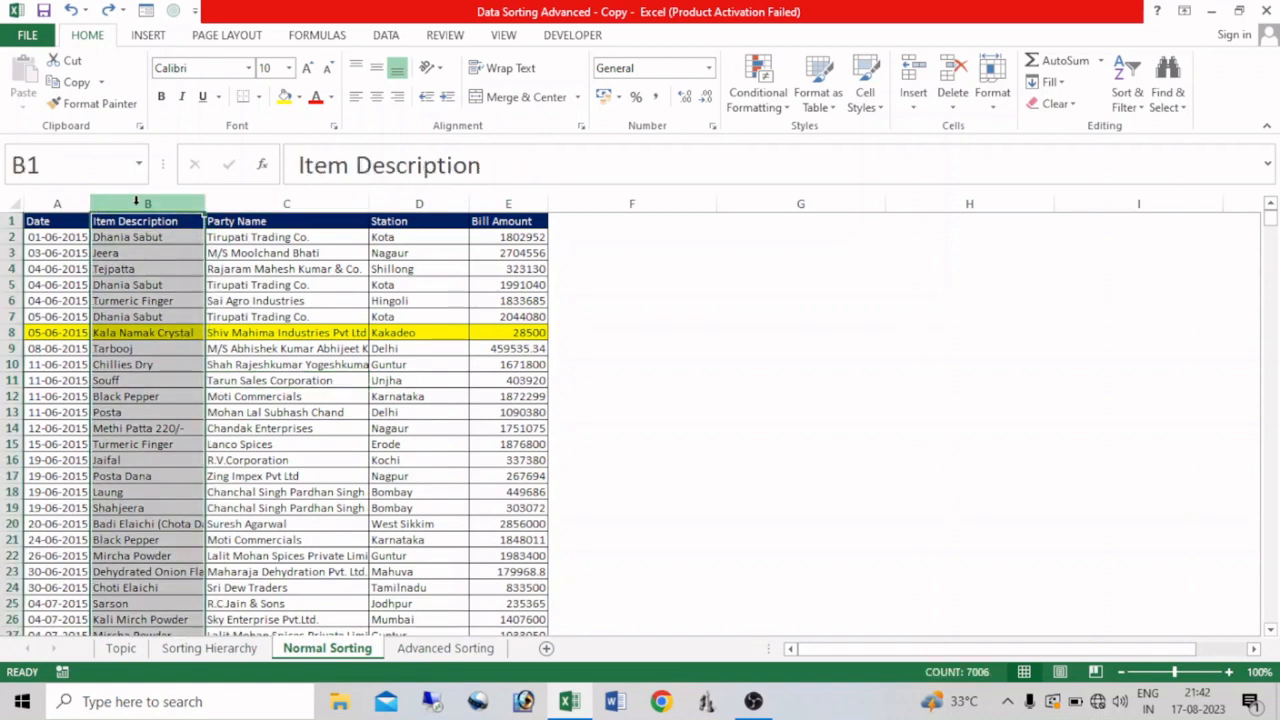
click(1127, 97)
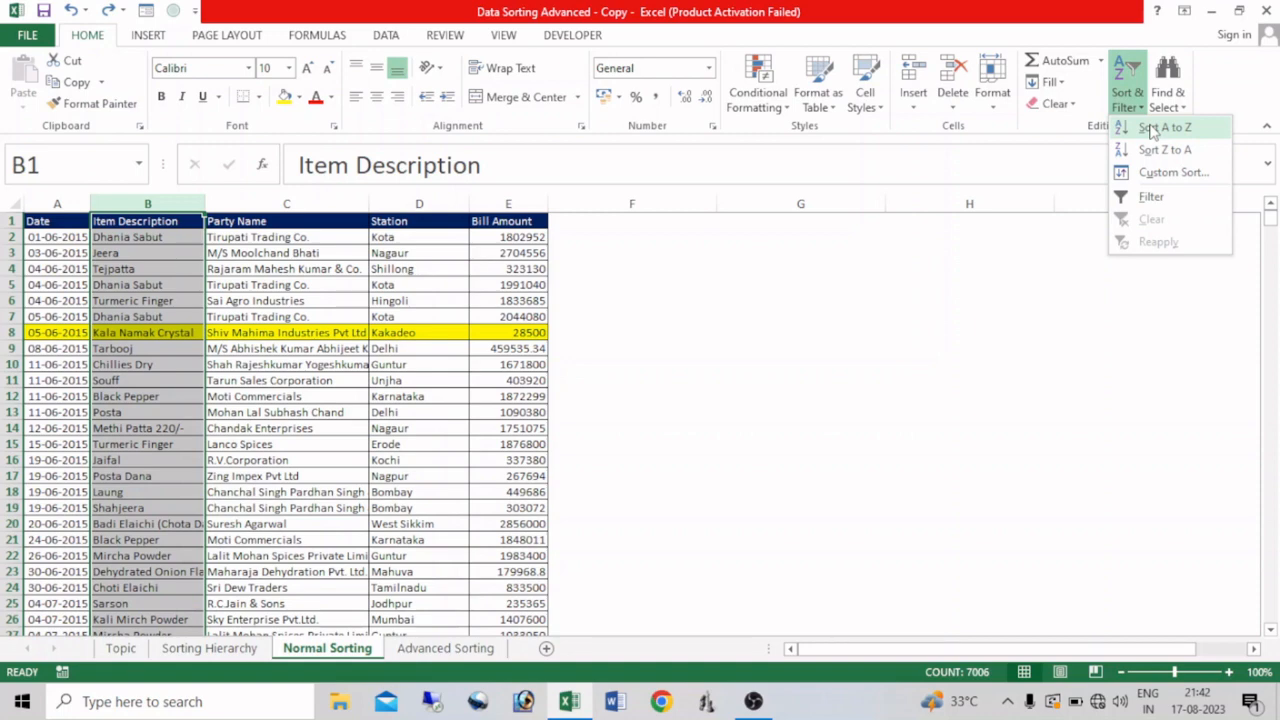
click(1152, 129)
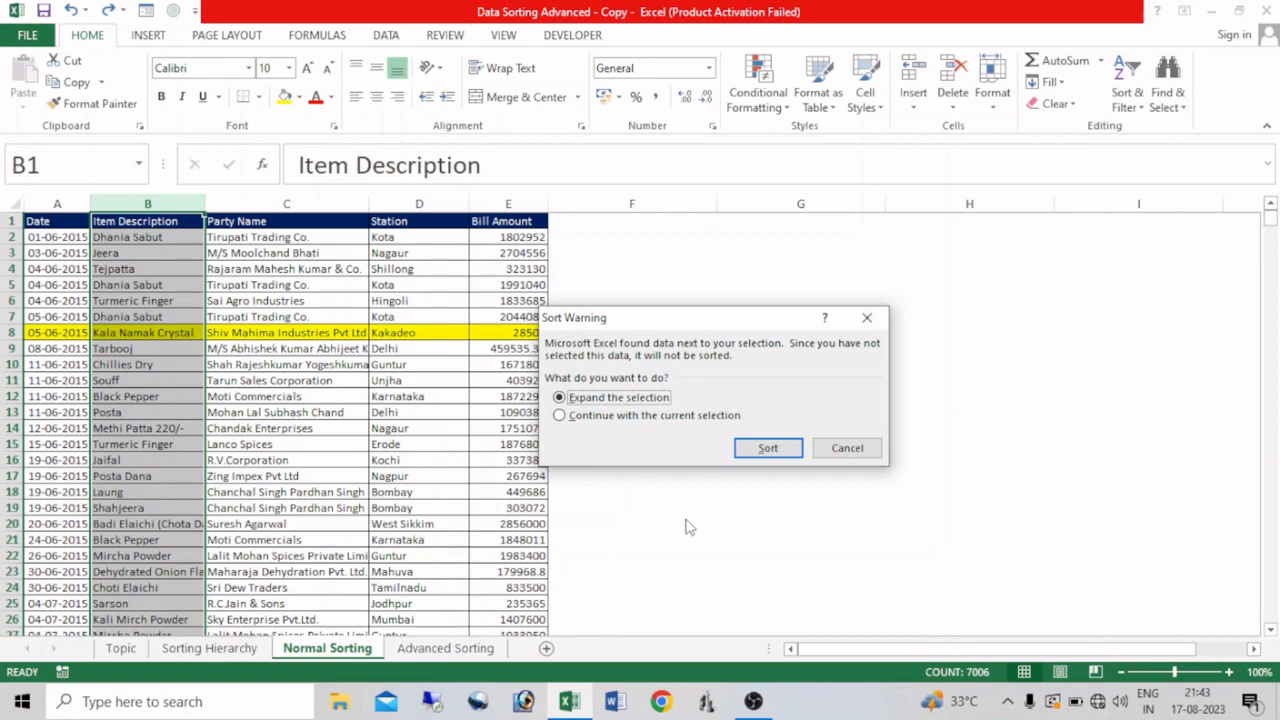
click(763, 449)
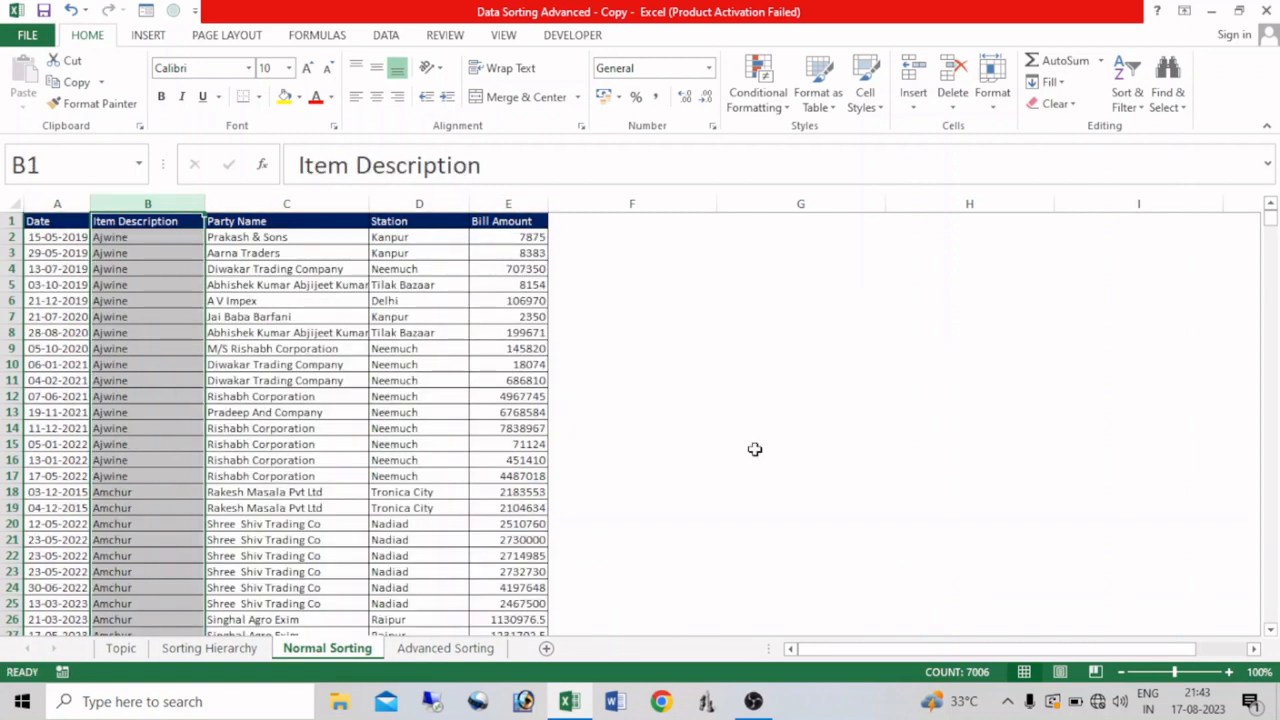
key(ctrl+z)
Step: Sort only the Item Description column from A to Z with Continue with the current selection, and undo the sort
click(170, 203)
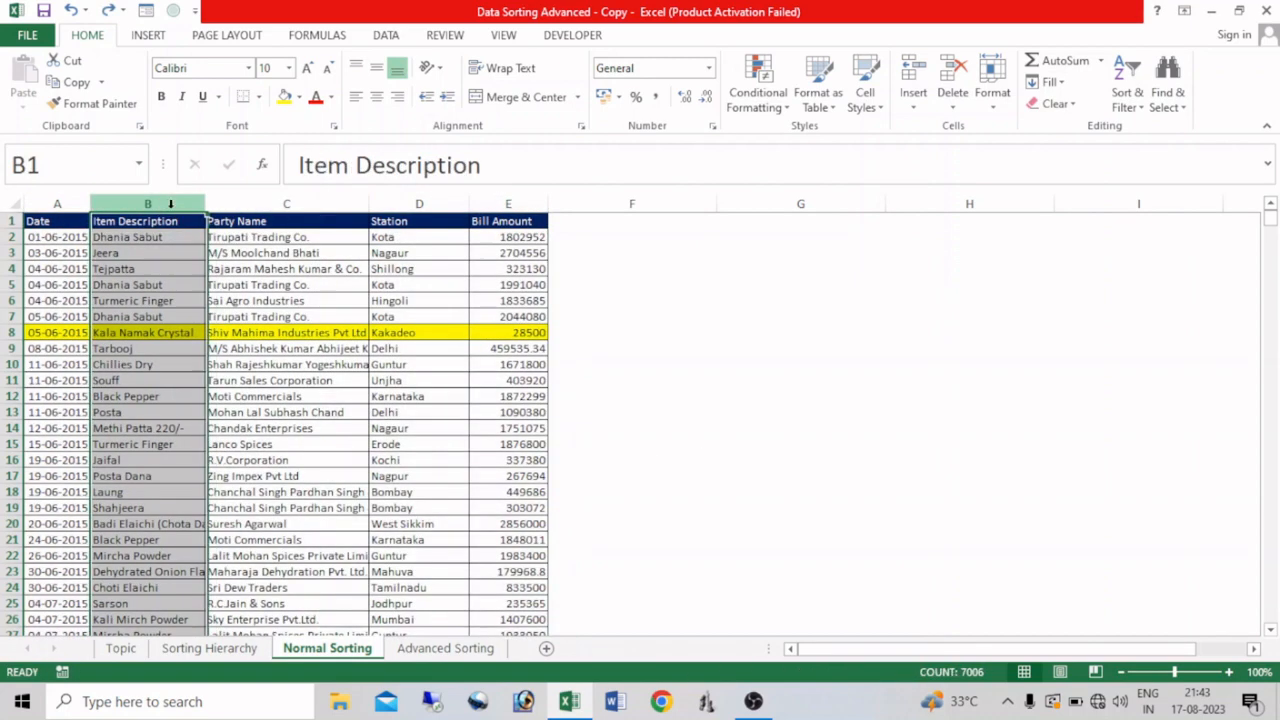
click(1127, 92)
click(1160, 128)
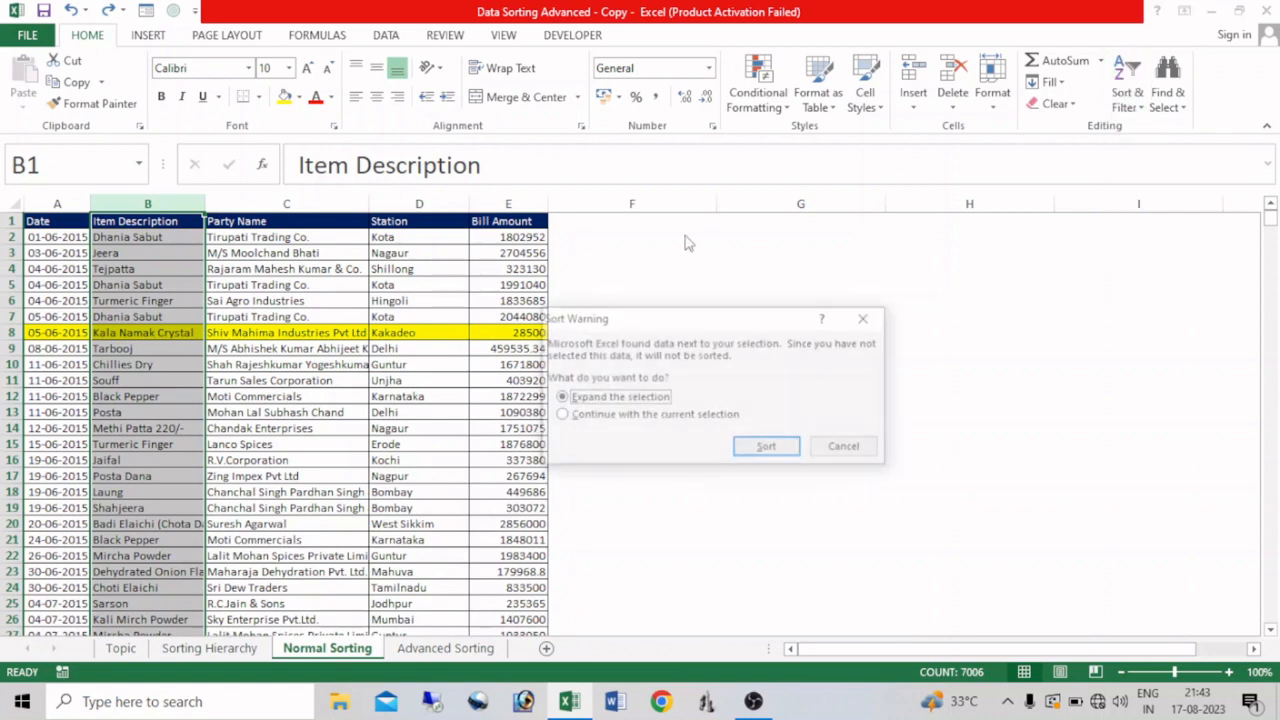
click(559, 417)
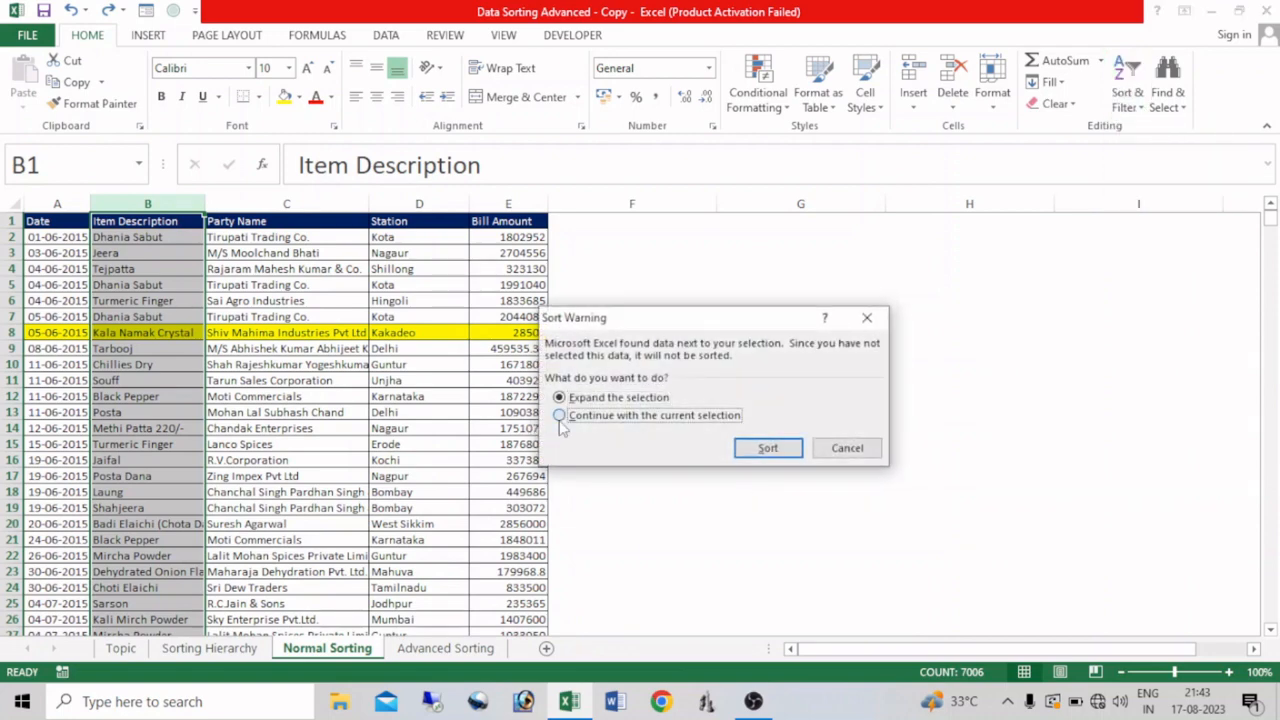
click(766, 448)
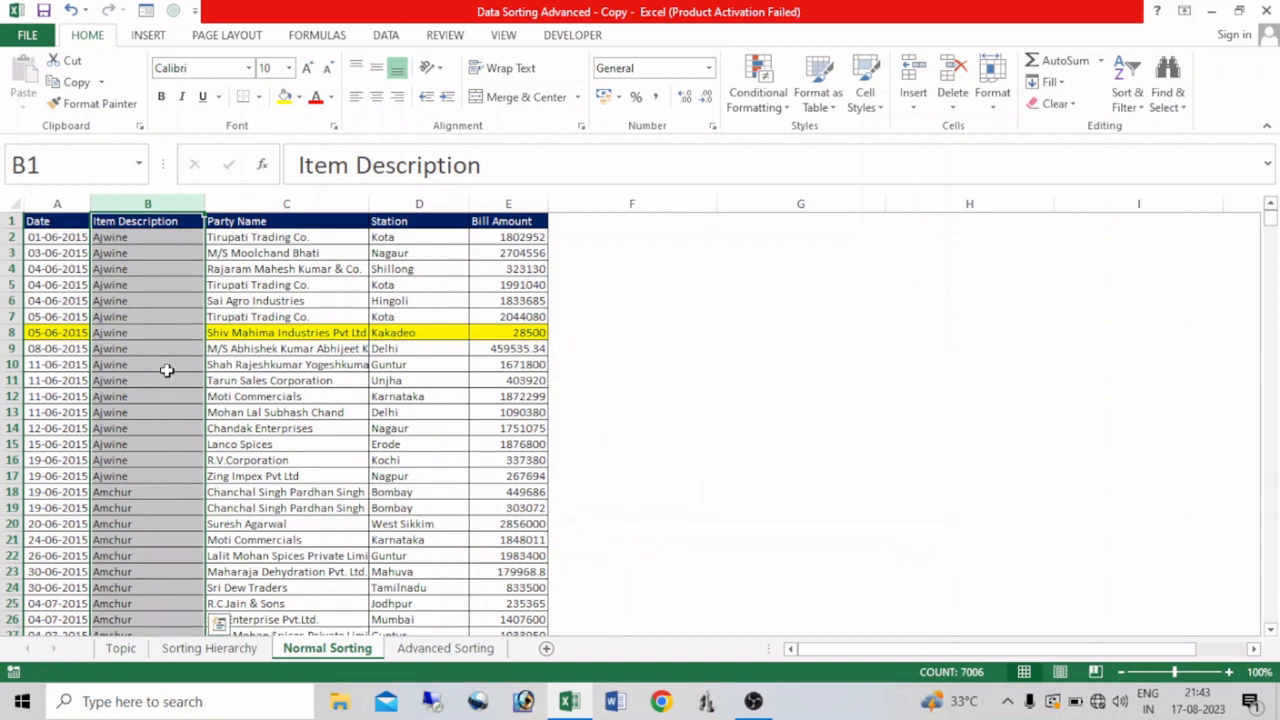
key(ctrl+z)
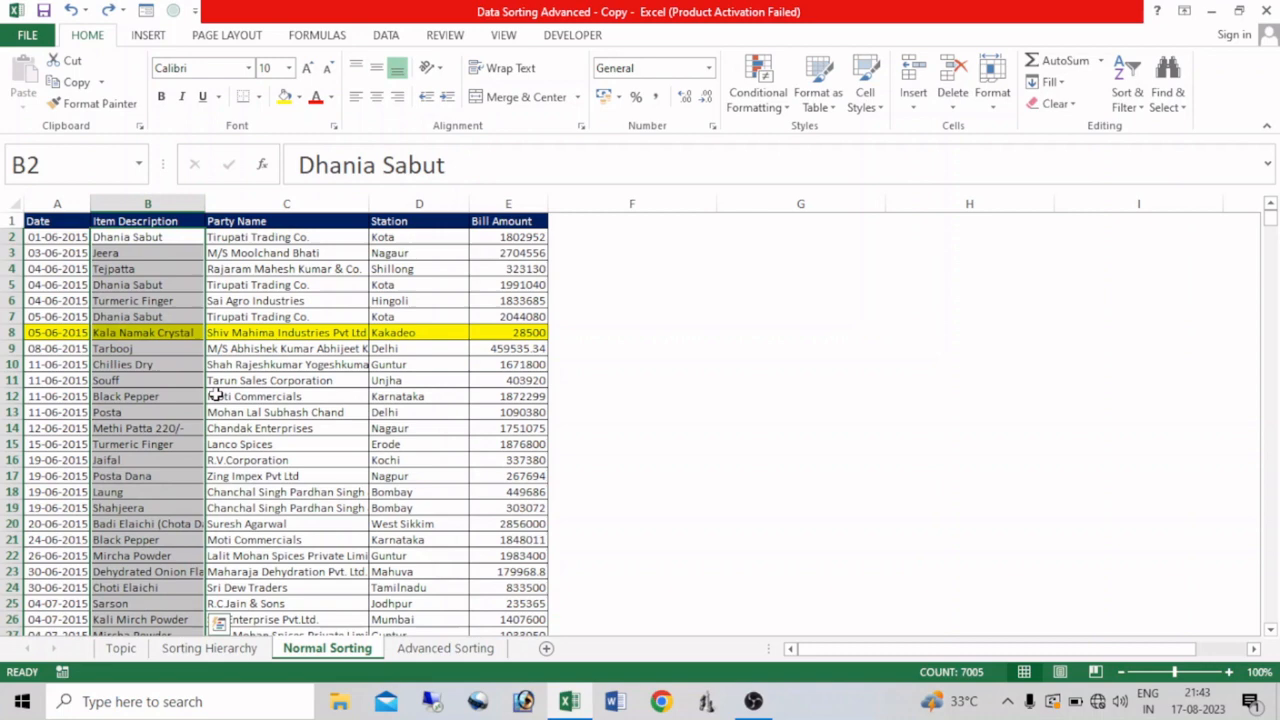
Step: Sort the table by Party Name from A to Z using a single selected cell, undo it and select cell B11
click(288, 396)
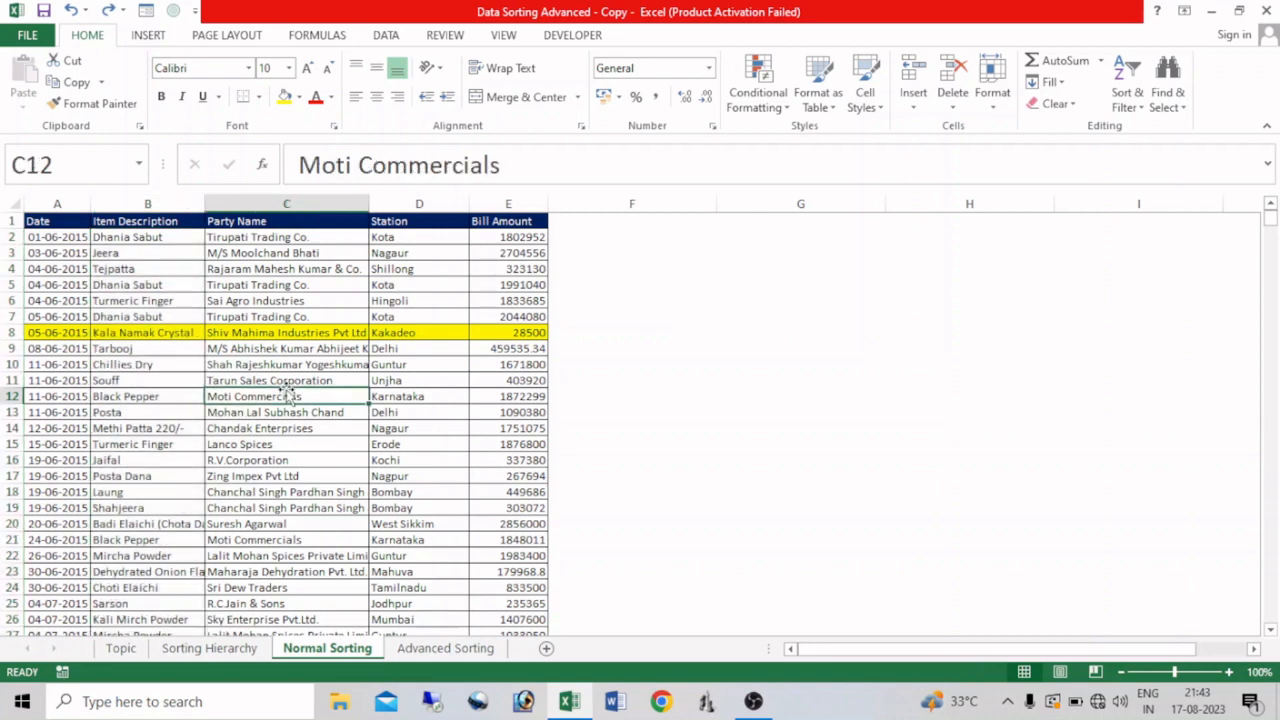
click(1127, 95)
click(1163, 128)
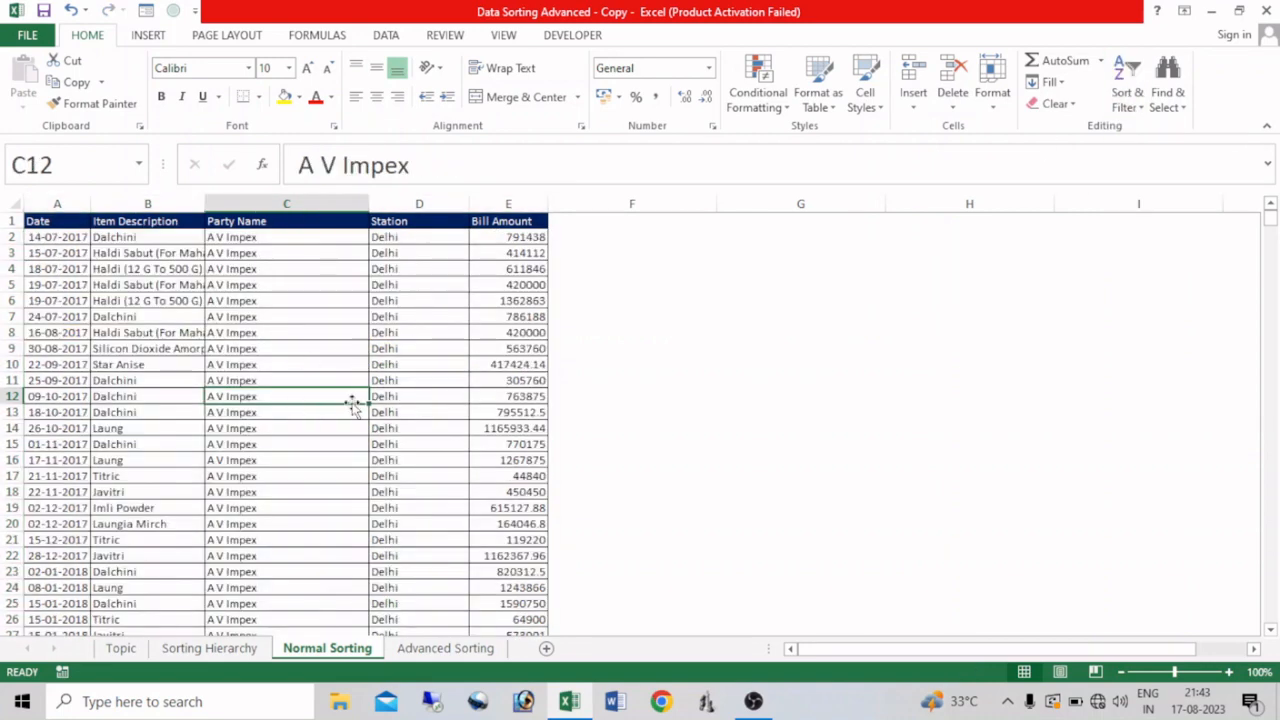
key(ctrl+z)
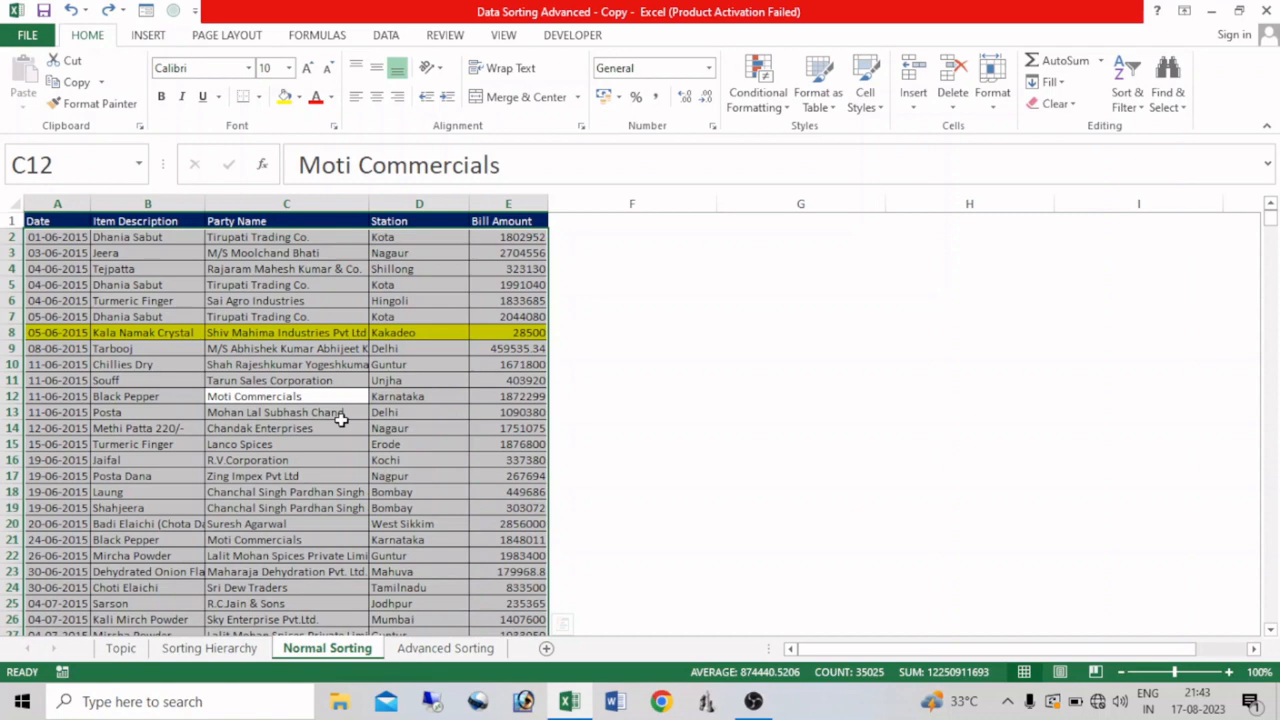
click(127, 375)
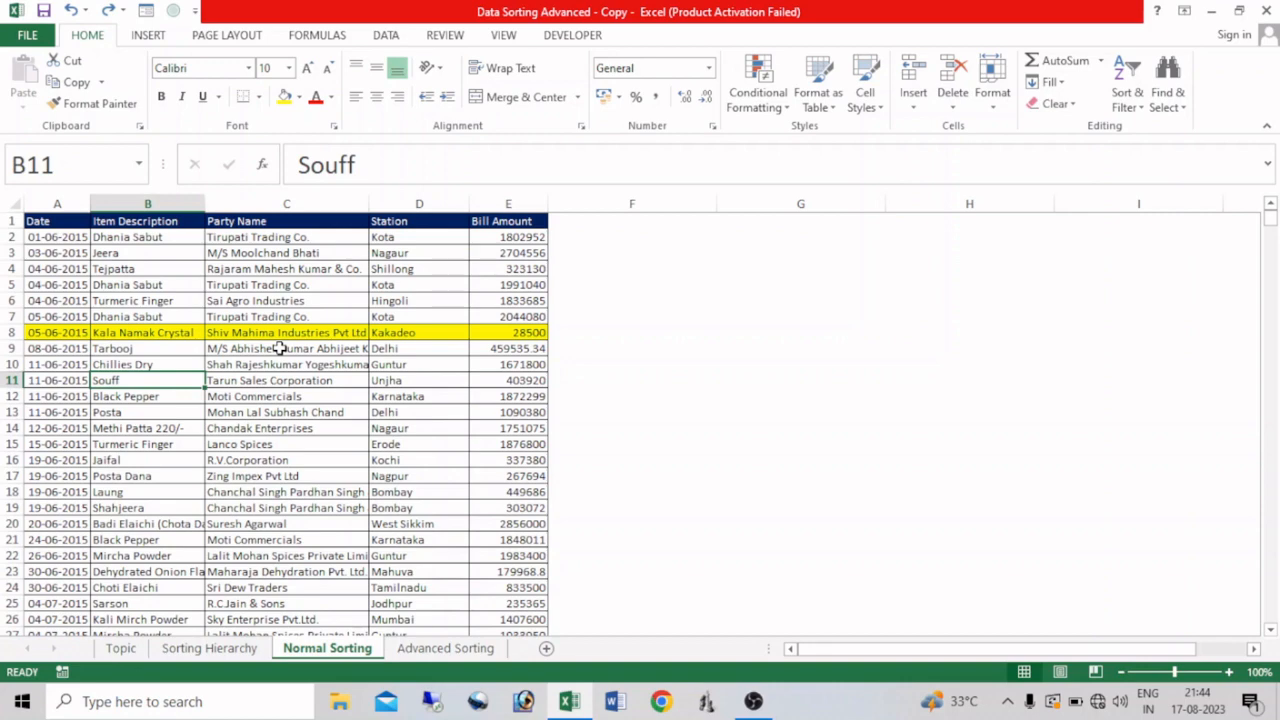
Step: Open the Advanced Sorting sheet, delete the Sort dialog picture beside the table and select cell B11
click(445, 648)
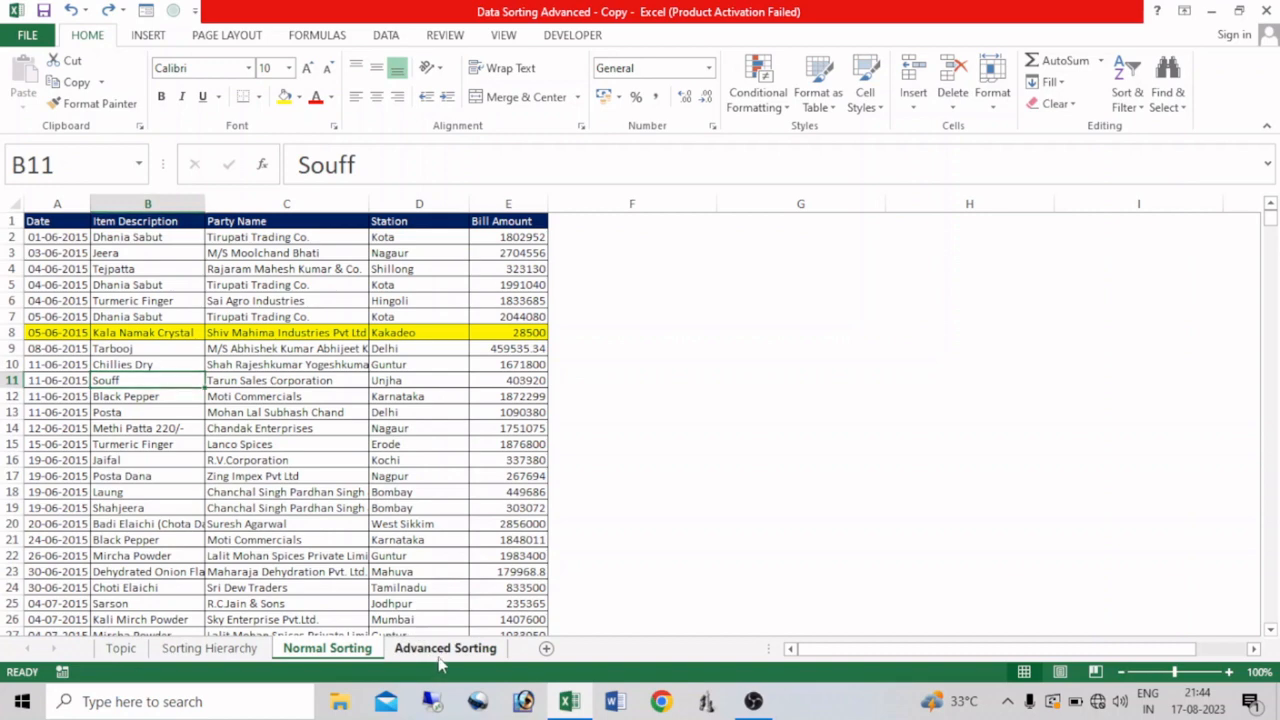
click(958, 372)
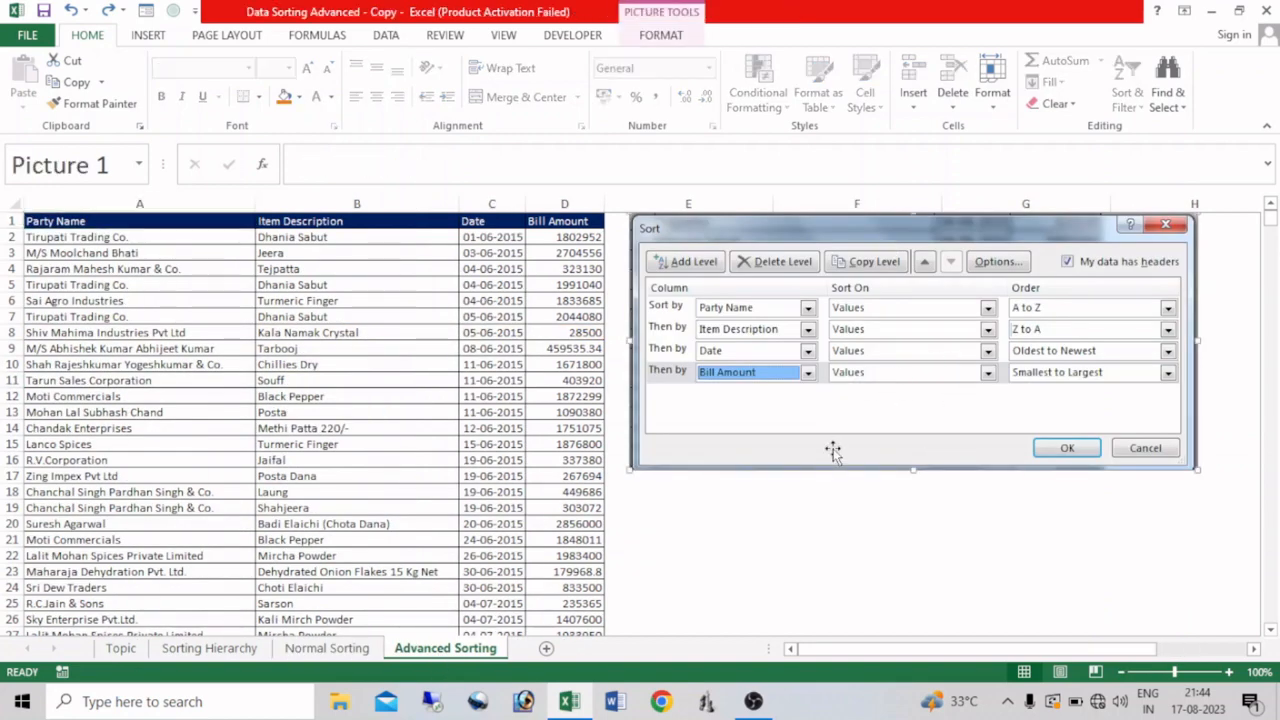
key(Delete)
click(317, 372)
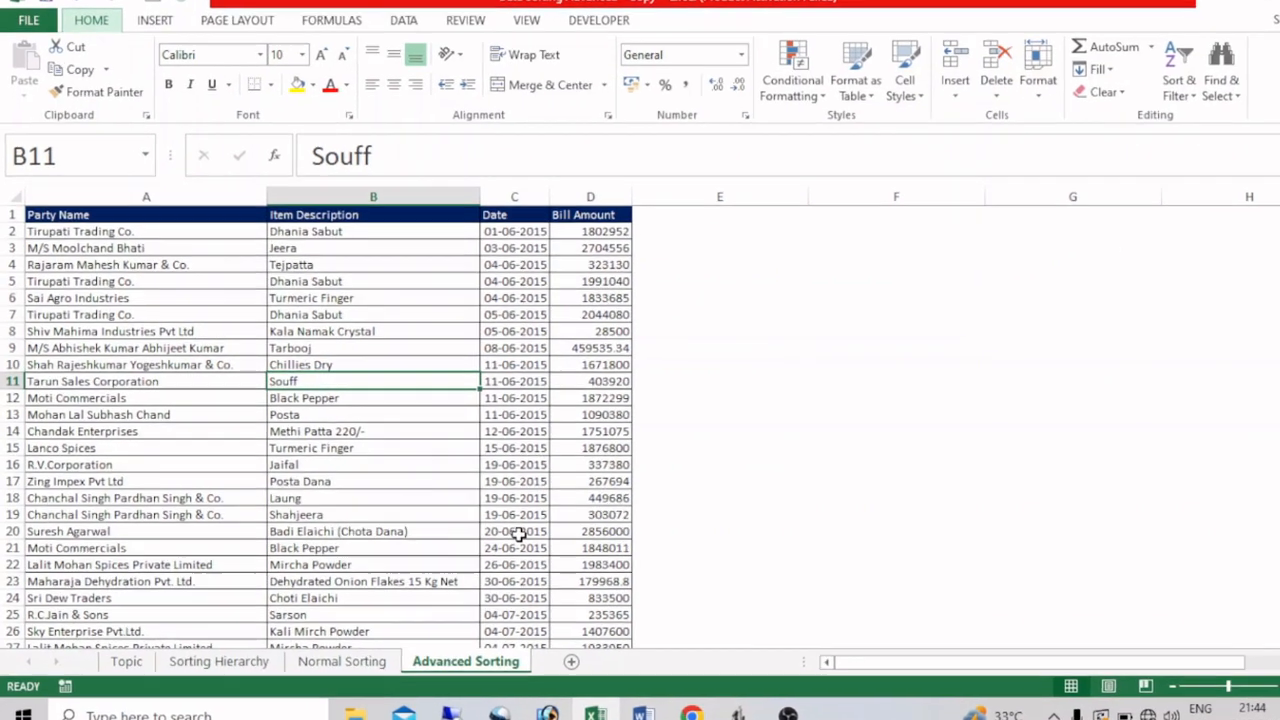
Step: Start a custom sort of the table with Party Name as the first level, sorted on values from A to Z
key(alt+d)
key(s)
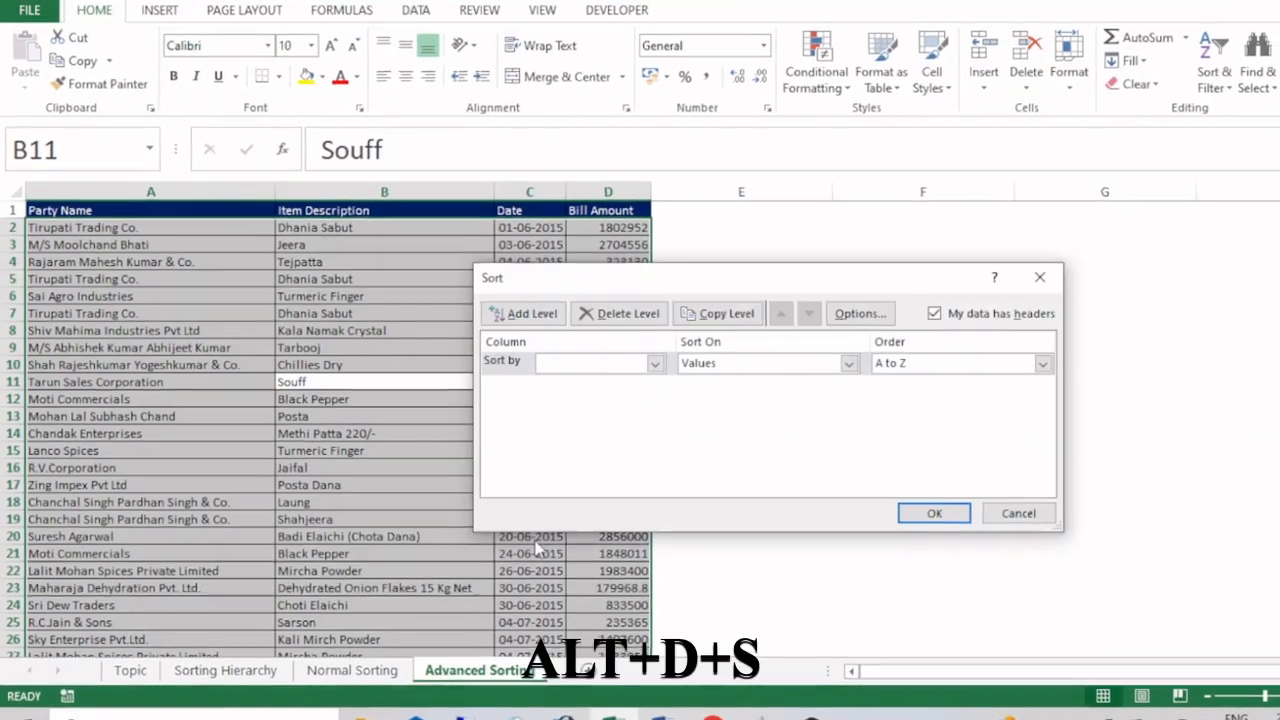
drag(782, 274, 975, 207)
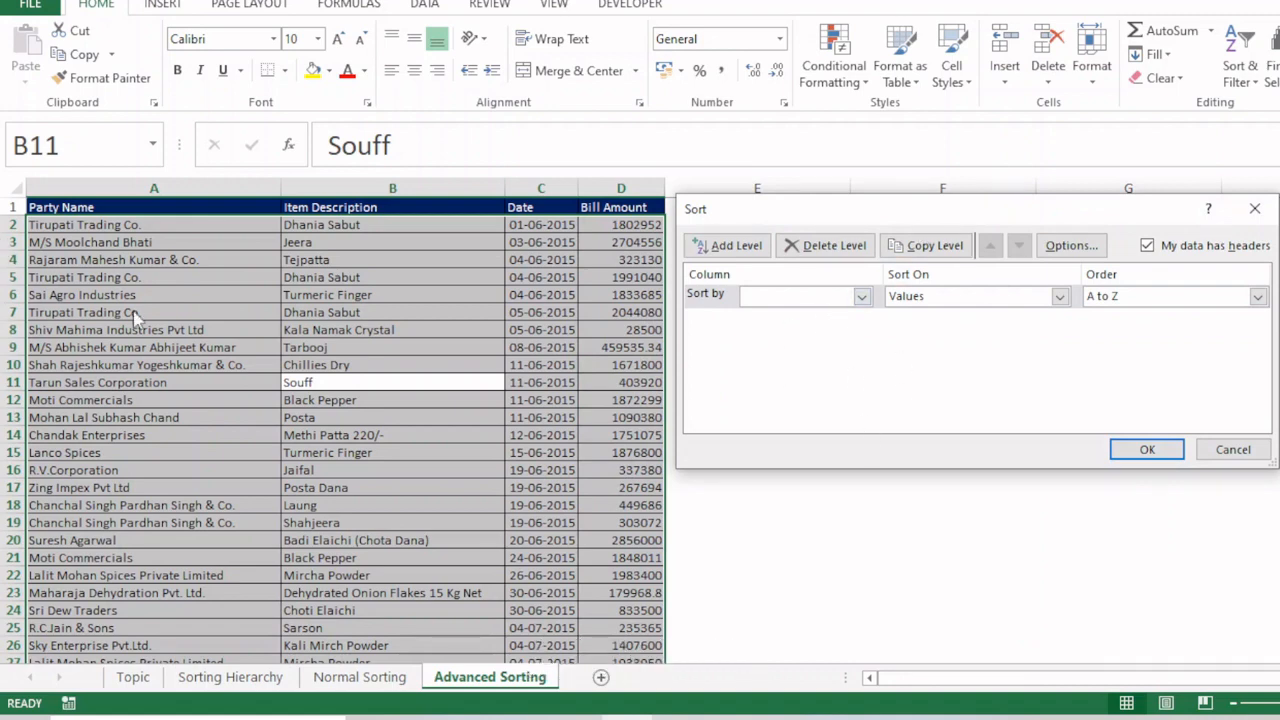
click(860, 296)
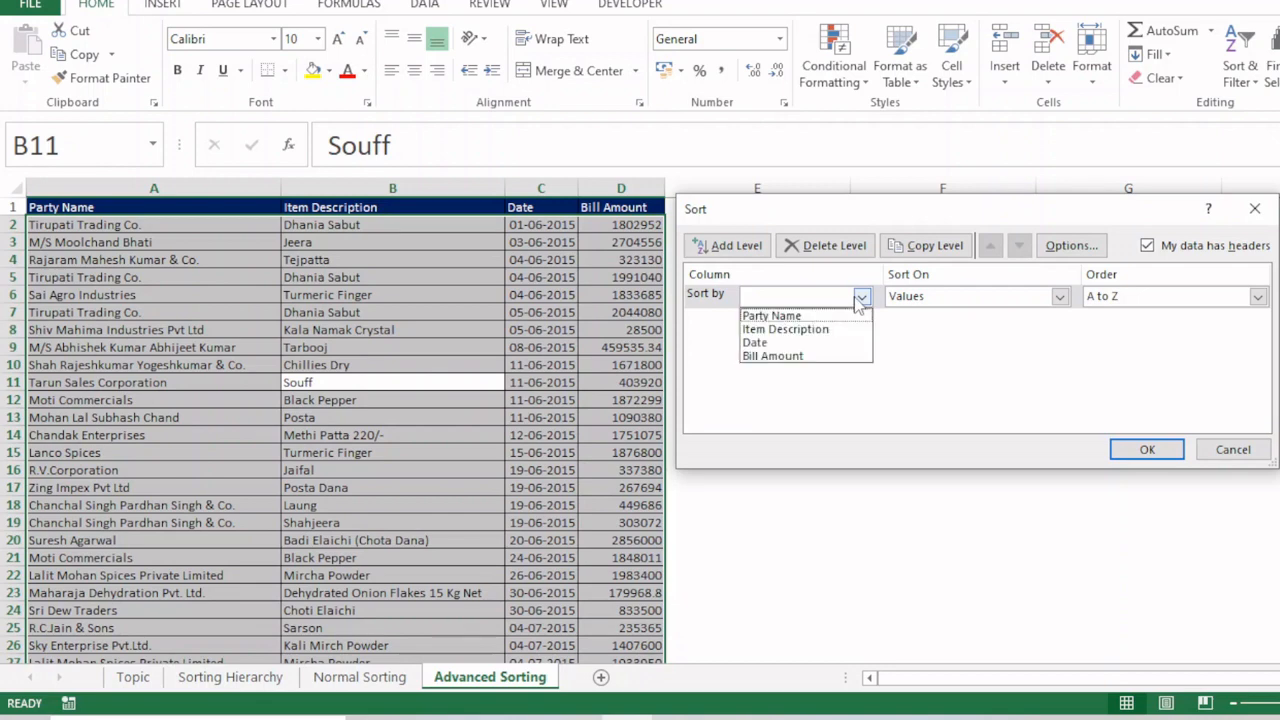
click(776, 316)
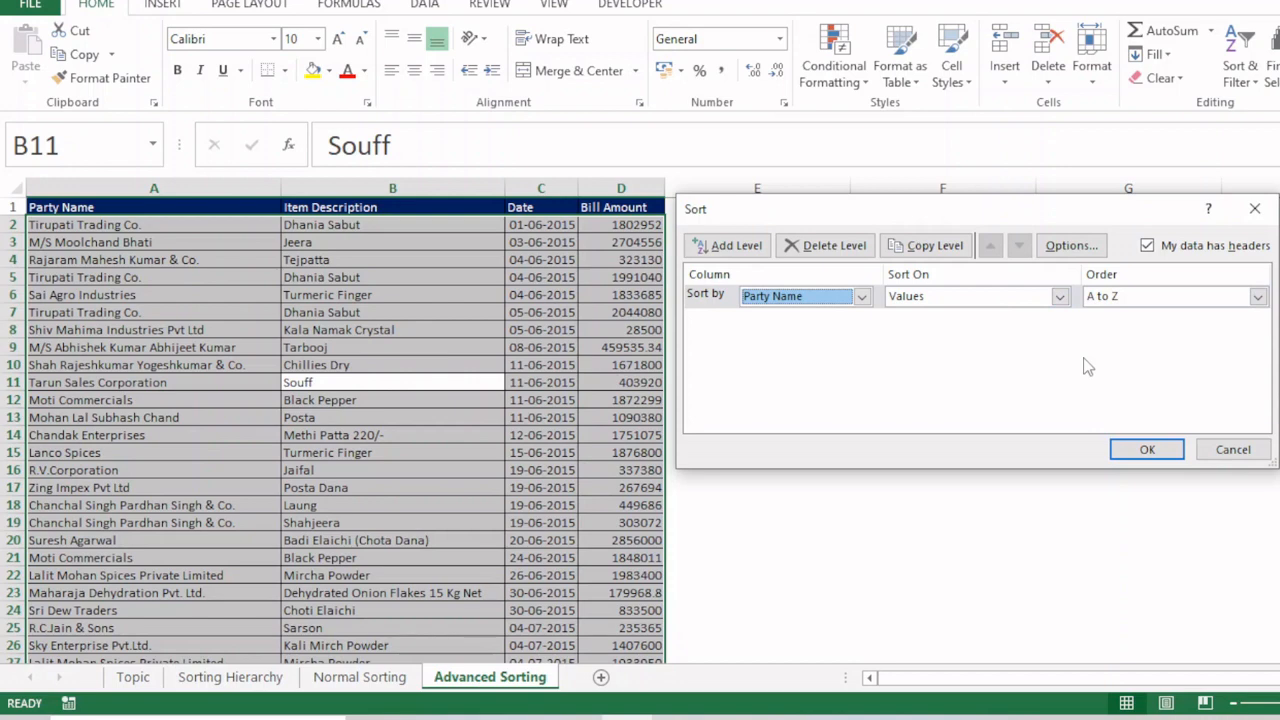
Step: Add a second sort level for Item Description, sorted on values from A to Z
click(754, 253)
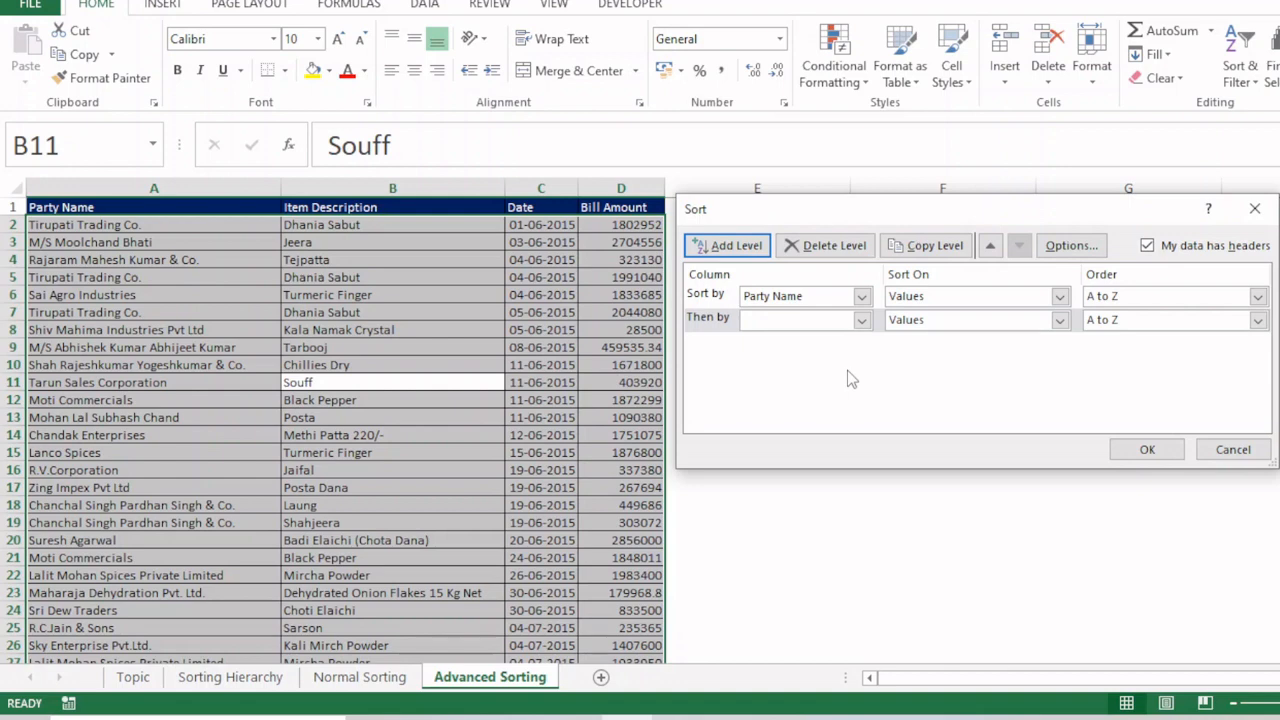
click(860, 320)
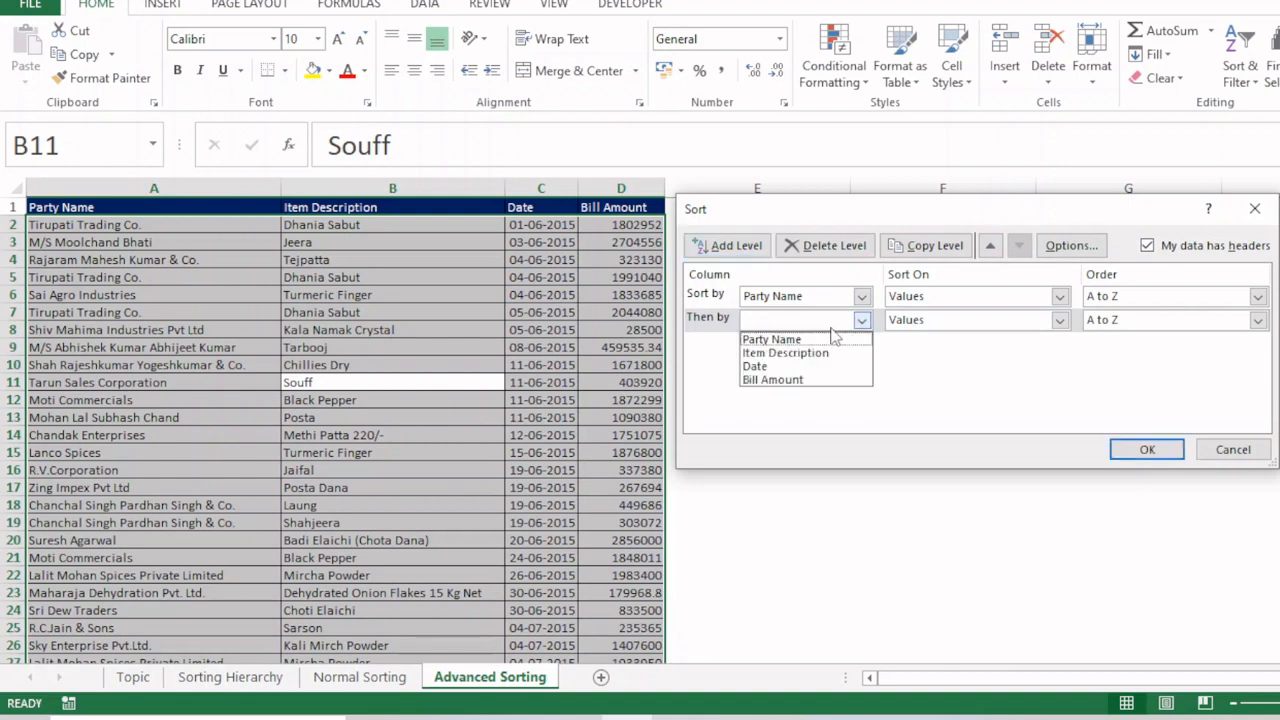
click(812, 352)
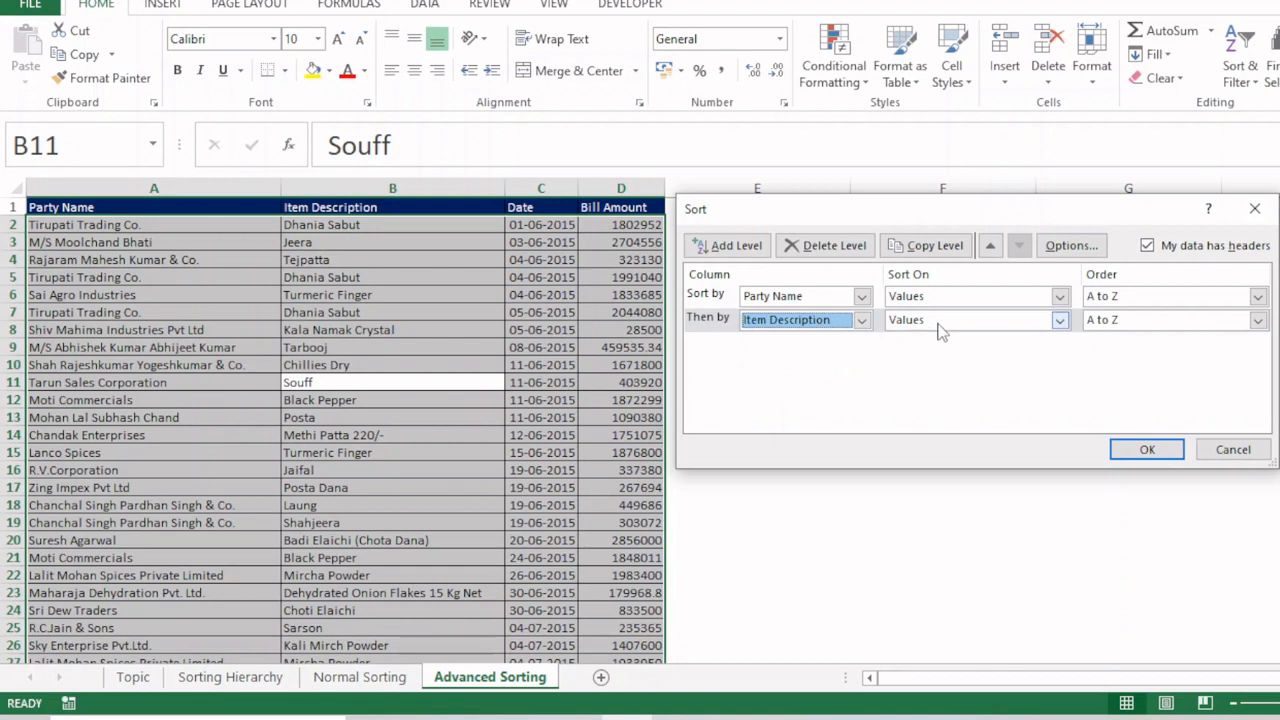
Step: Add a third sort level for Date, sorted on values from Oldest to Newest
click(740, 250)
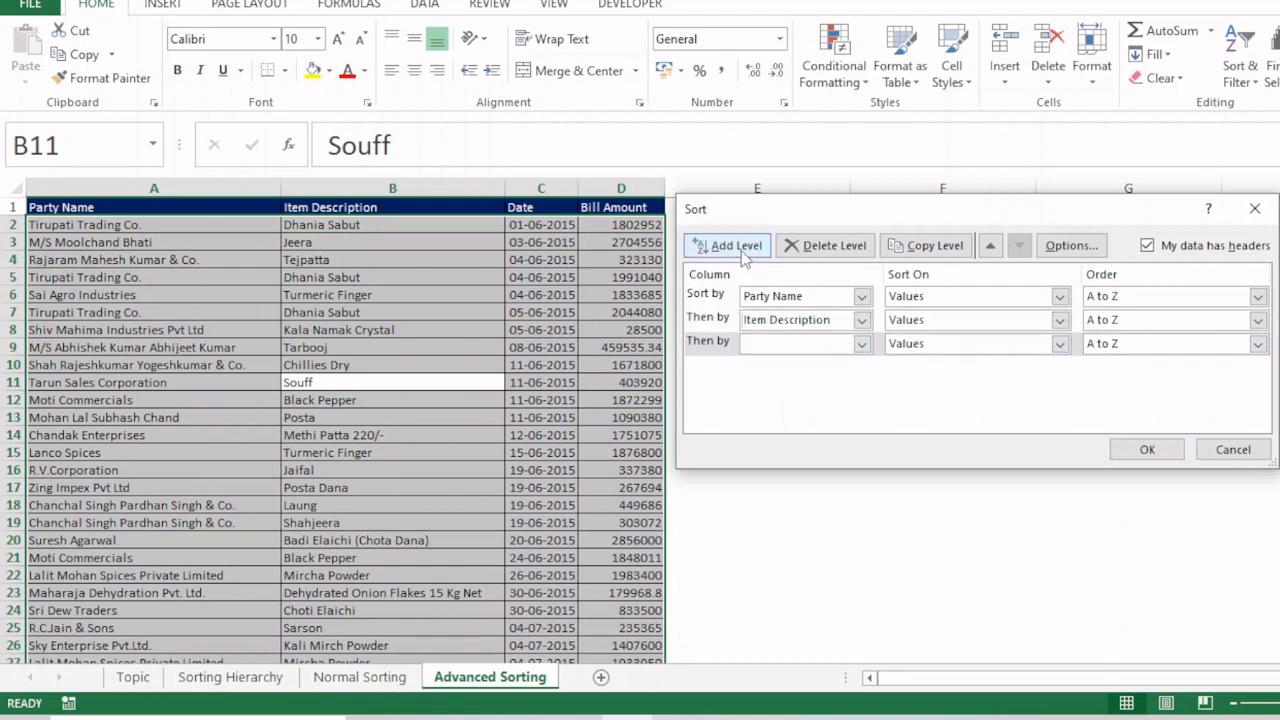
click(800, 345)
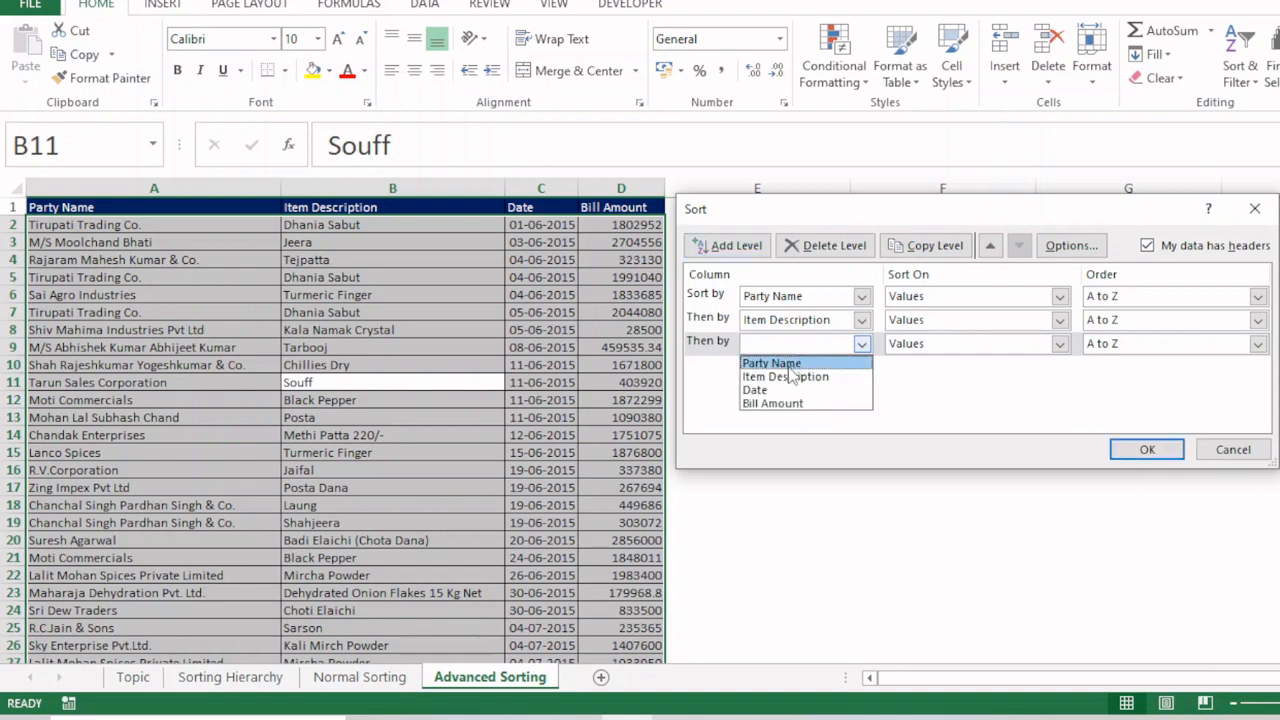
click(769, 390)
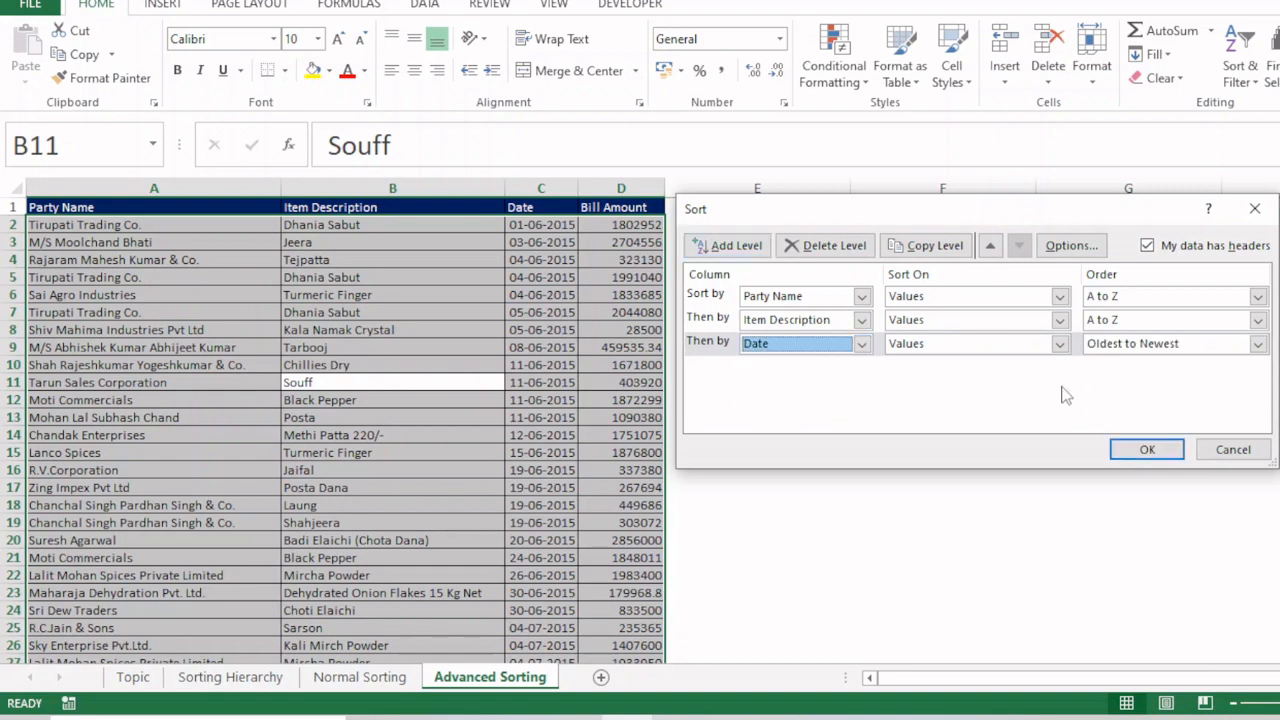
click(1155, 346)
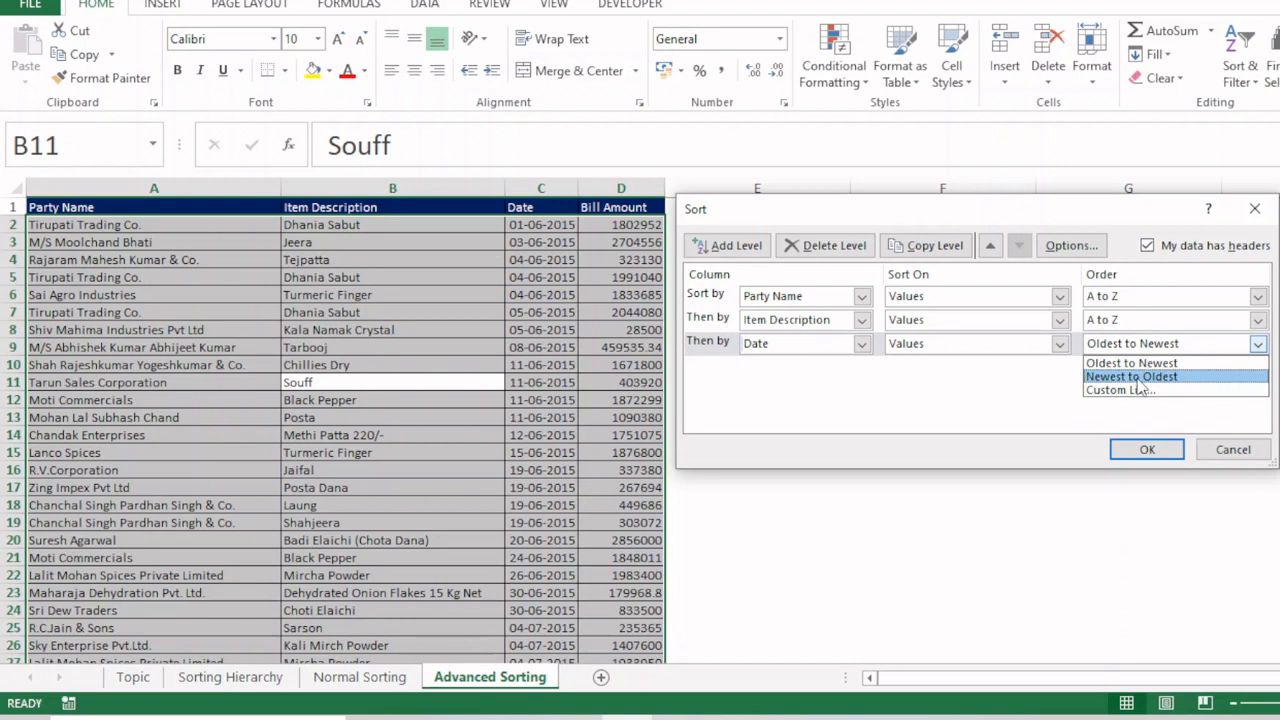
click(840, 392)
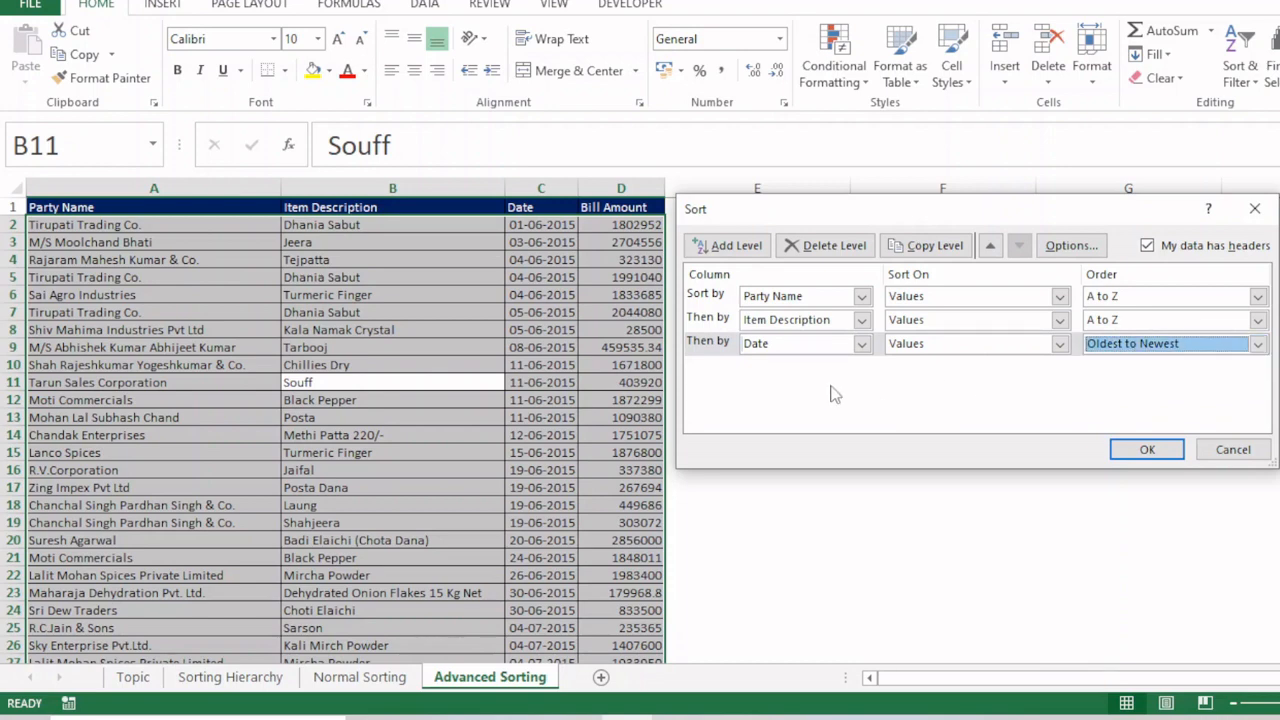
Step: Add a fourth sort level for Bill Amount from Smallest to Largest and apply the multi-level sort
click(736, 246)
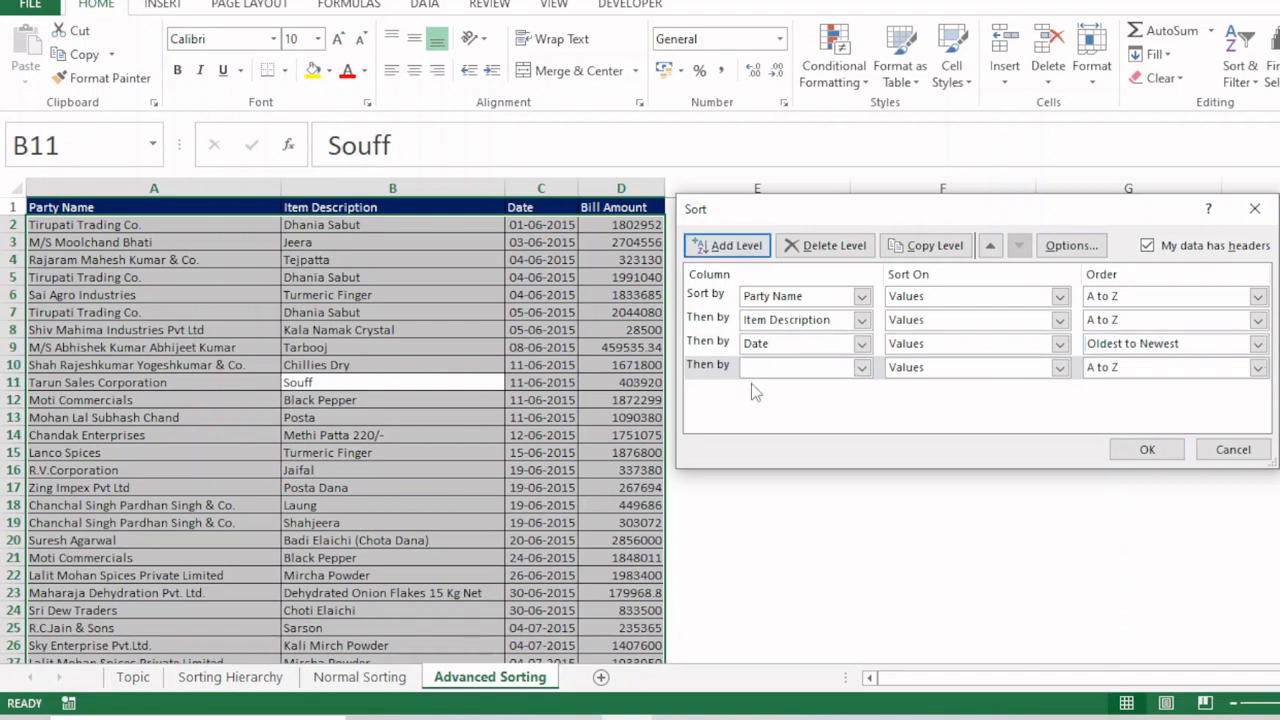
click(780, 366)
click(785, 426)
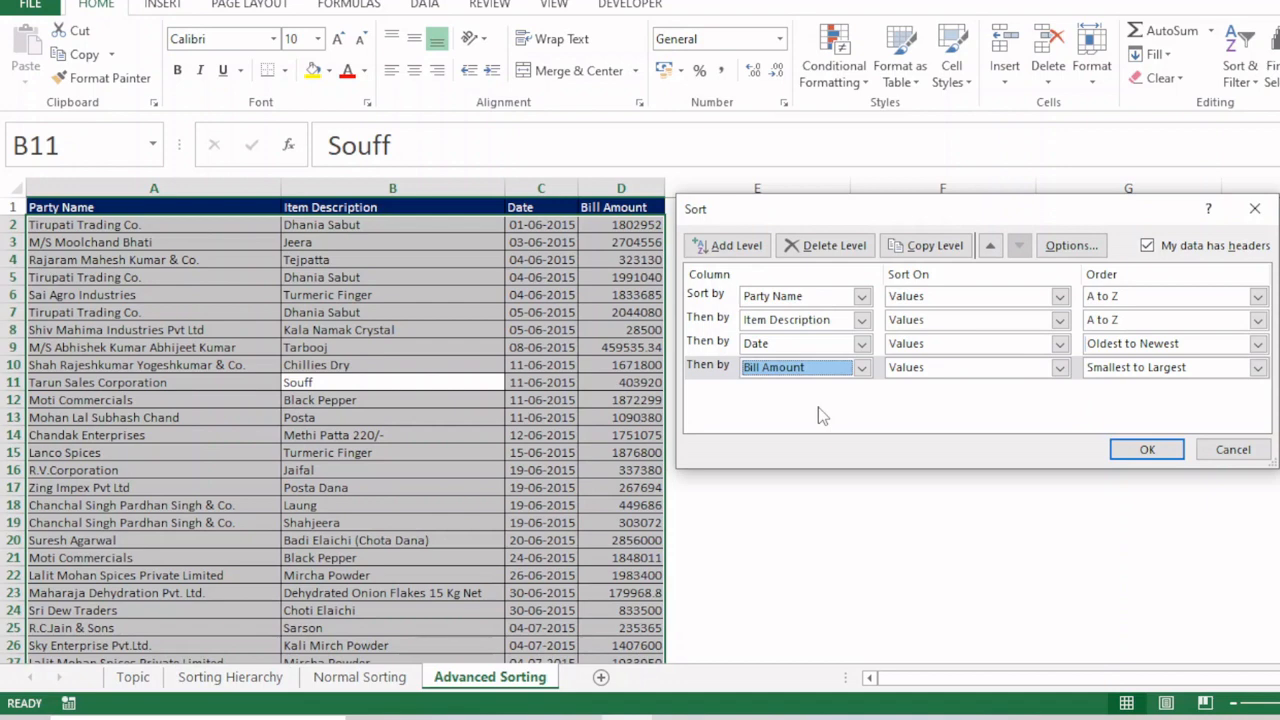
click(1145, 449)
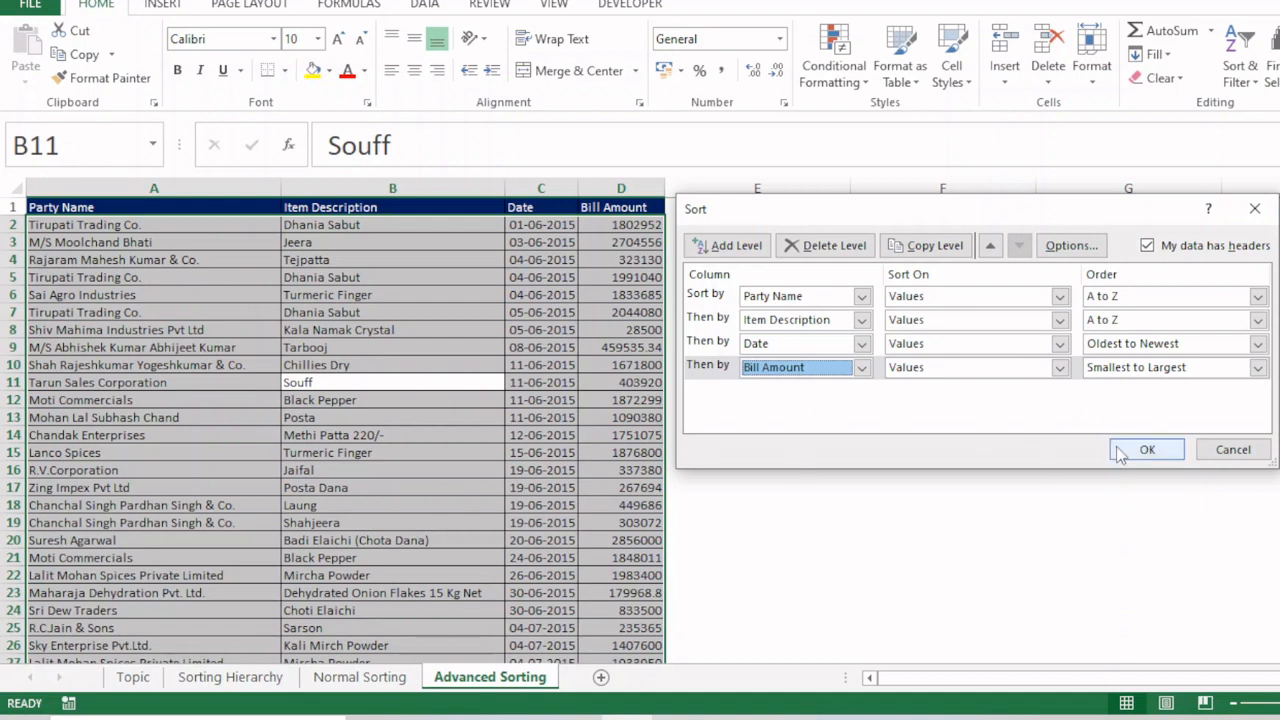
Step: Examine how the A V Impex rows are grouped by Party Name and ordered by Item Description
drag(178, 300, 190, 408)
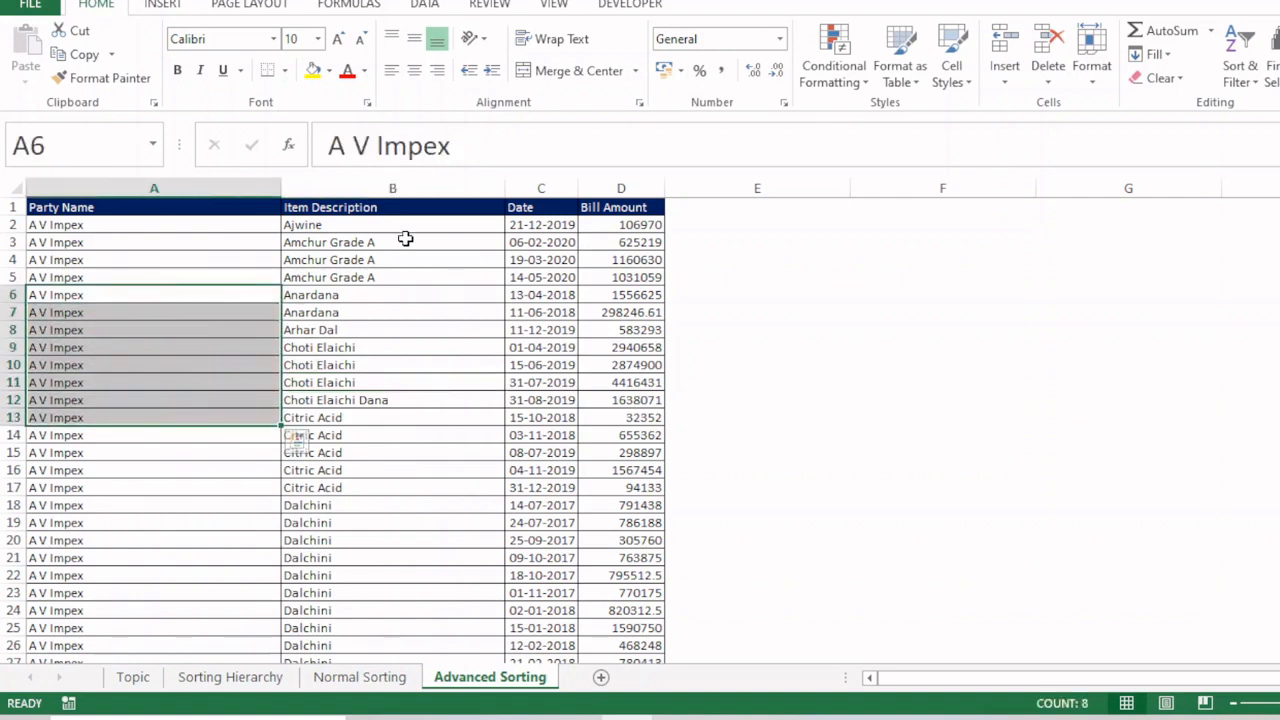
click(349, 226)
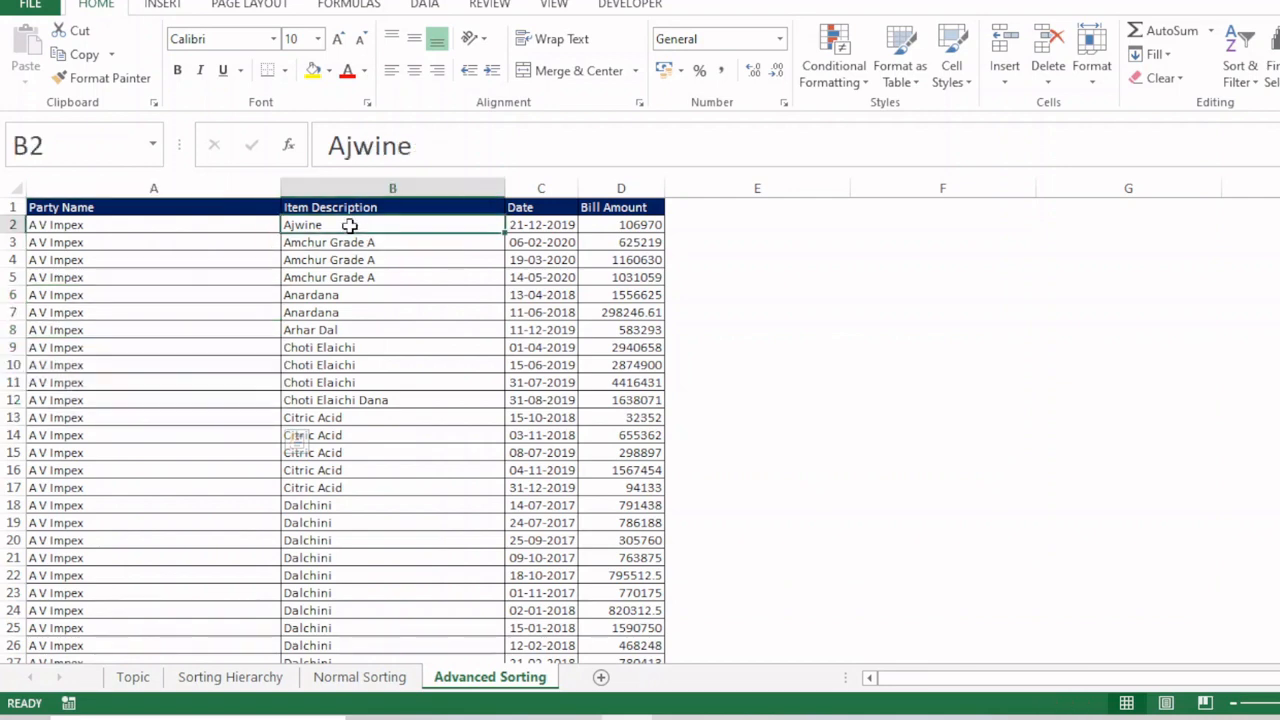
drag(143, 246, 154, 535)
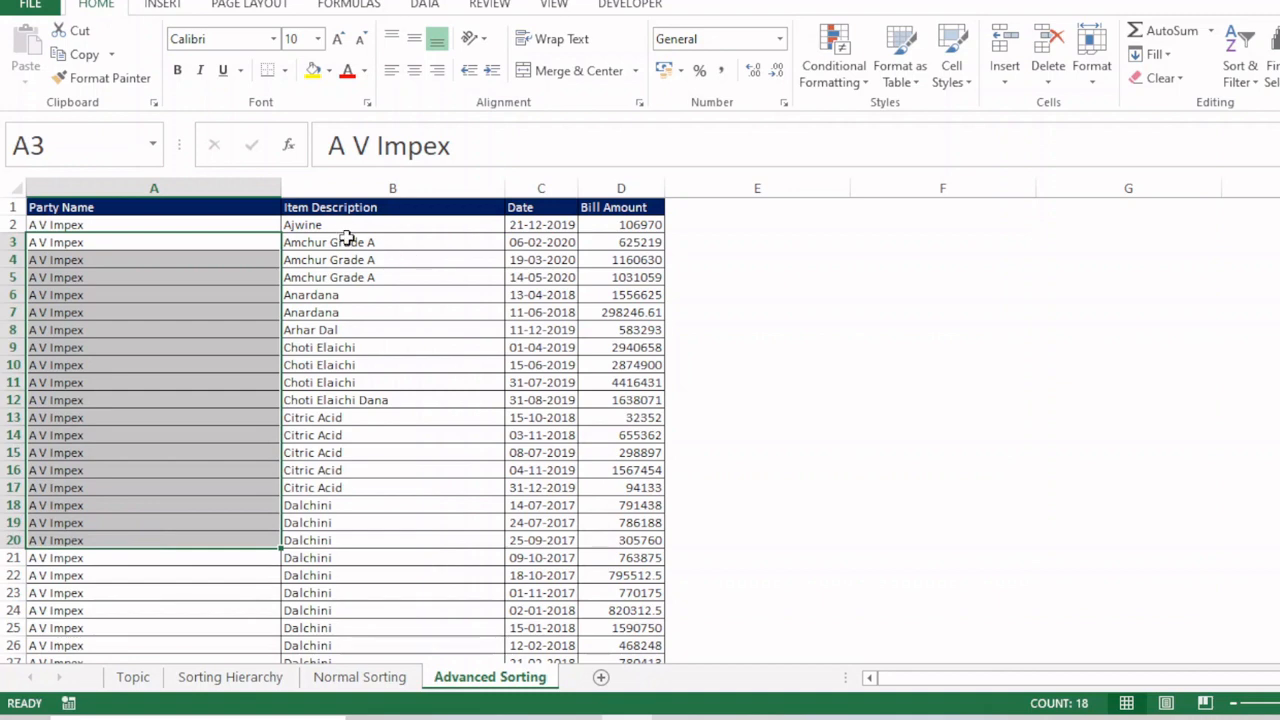
drag(347, 225, 354, 545)
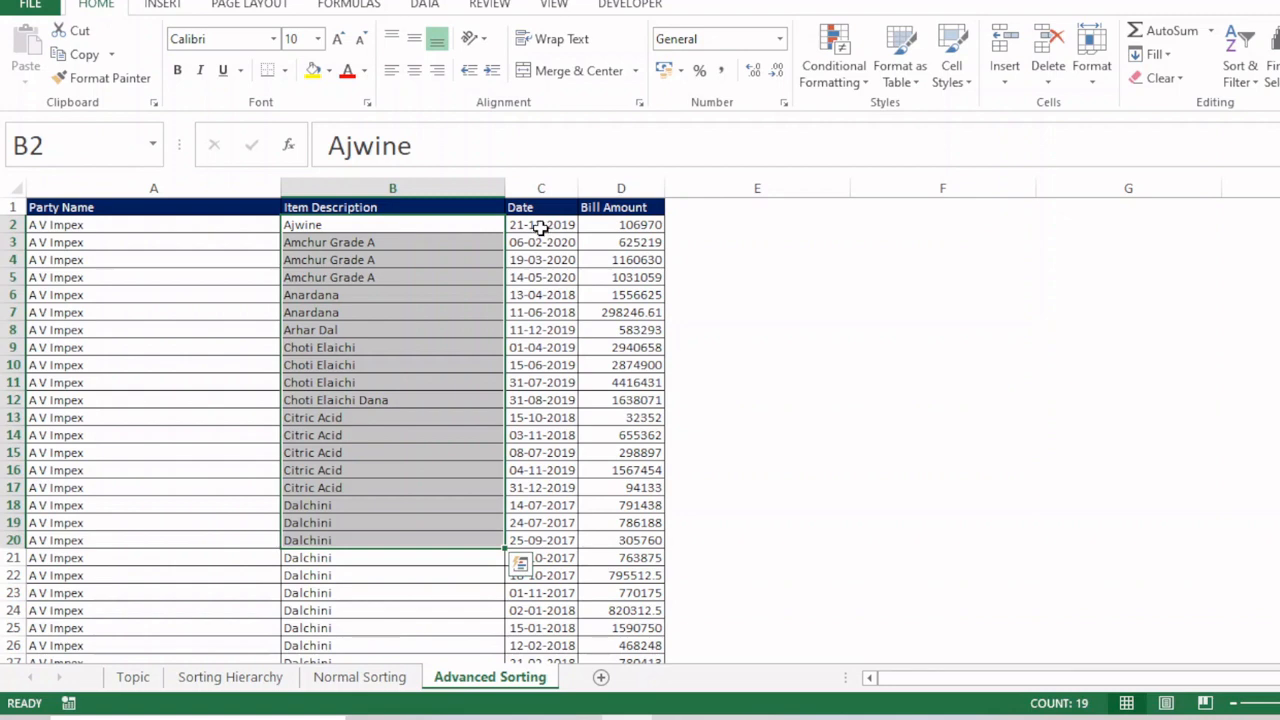
Step: Check the Date order within repeated items, comparing the Amchur Grade A and Anardana rows
drag(540, 228, 537, 256)
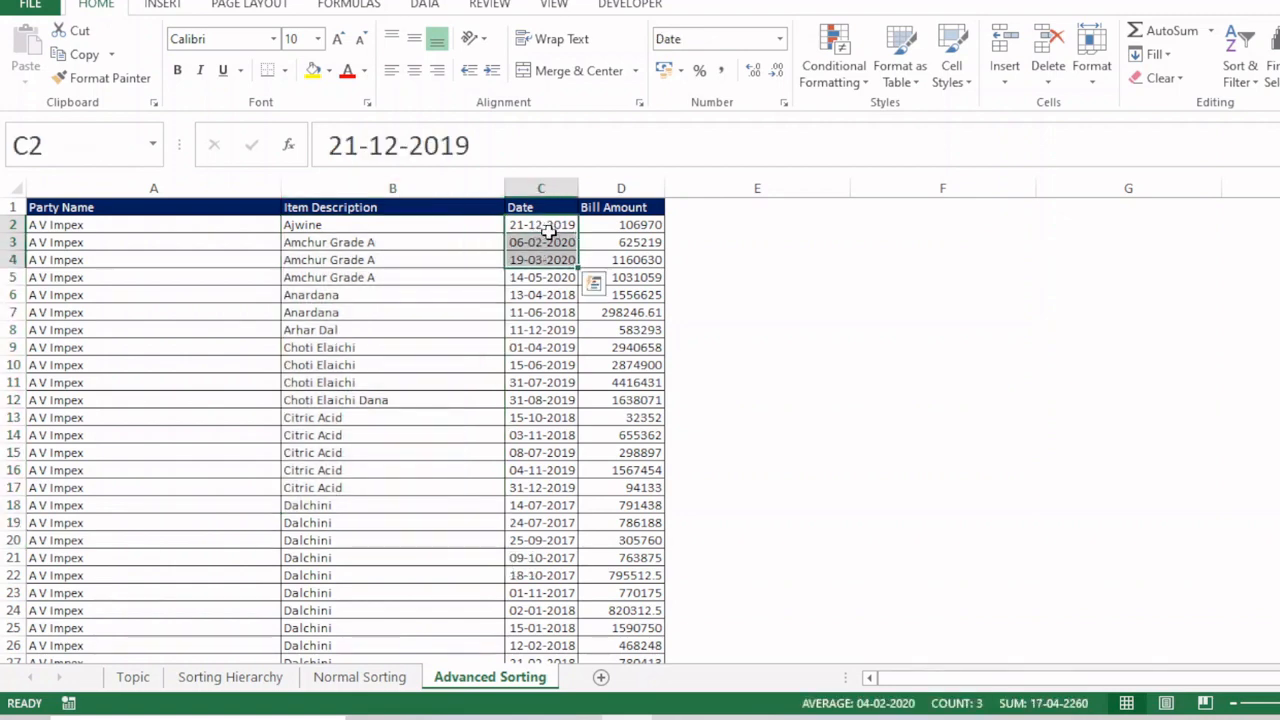
click(537, 243)
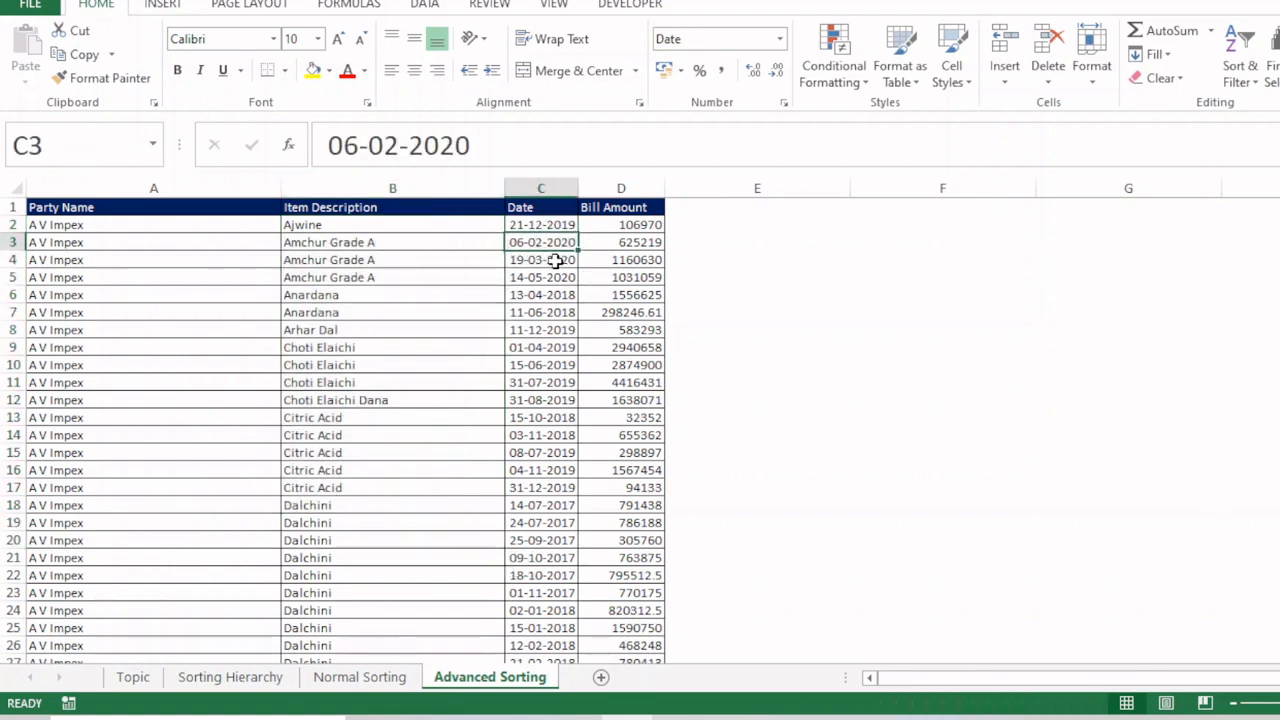
click(555, 260)
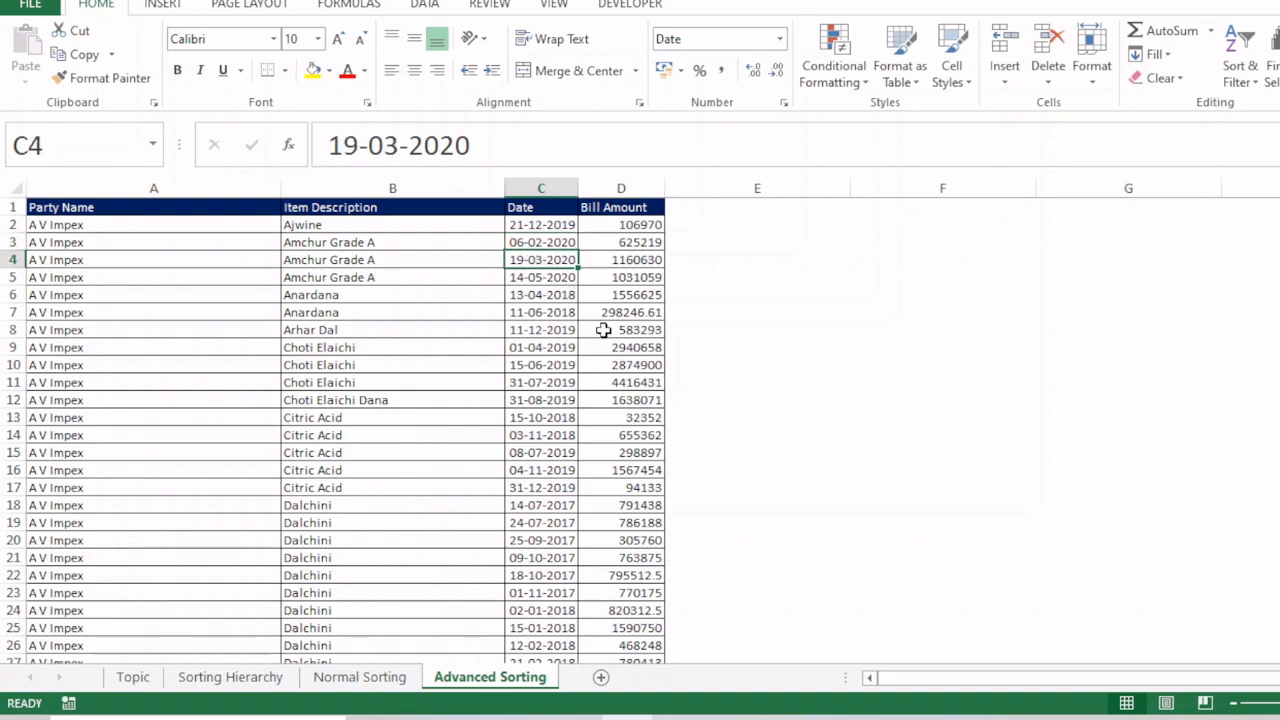
drag(377, 250, 382, 274)
click(538, 245)
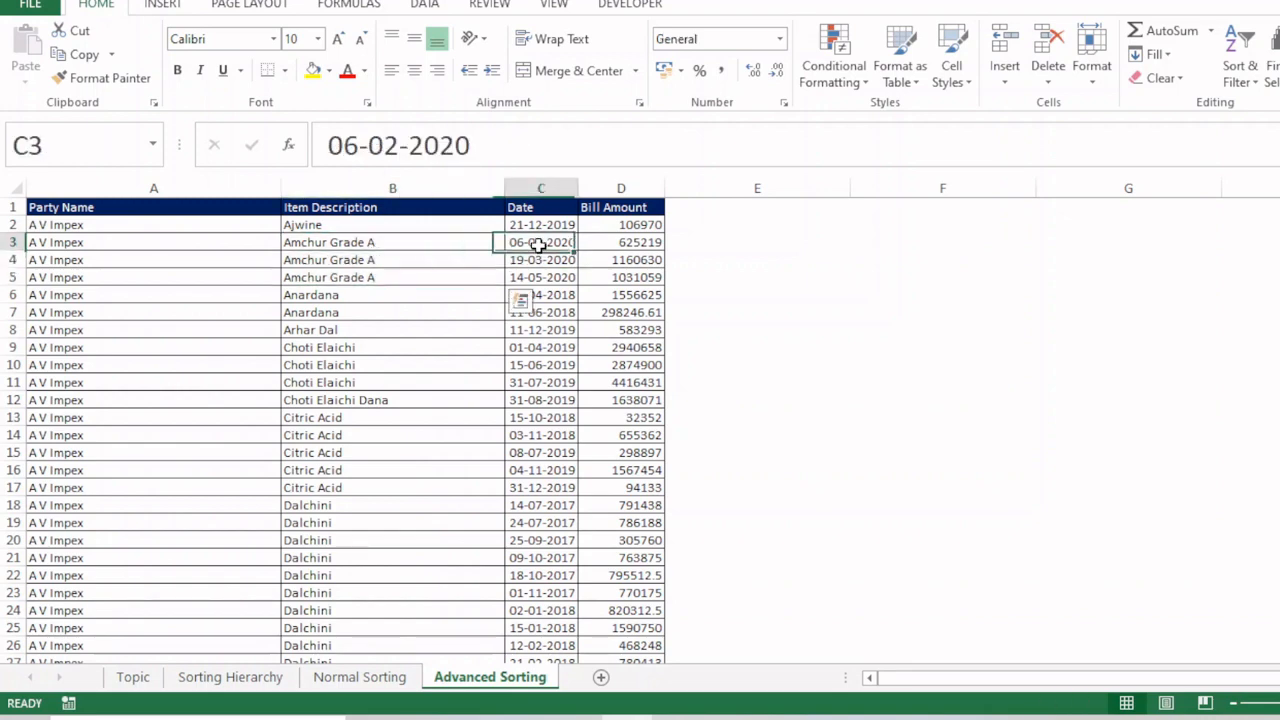
drag(538, 245, 541, 271)
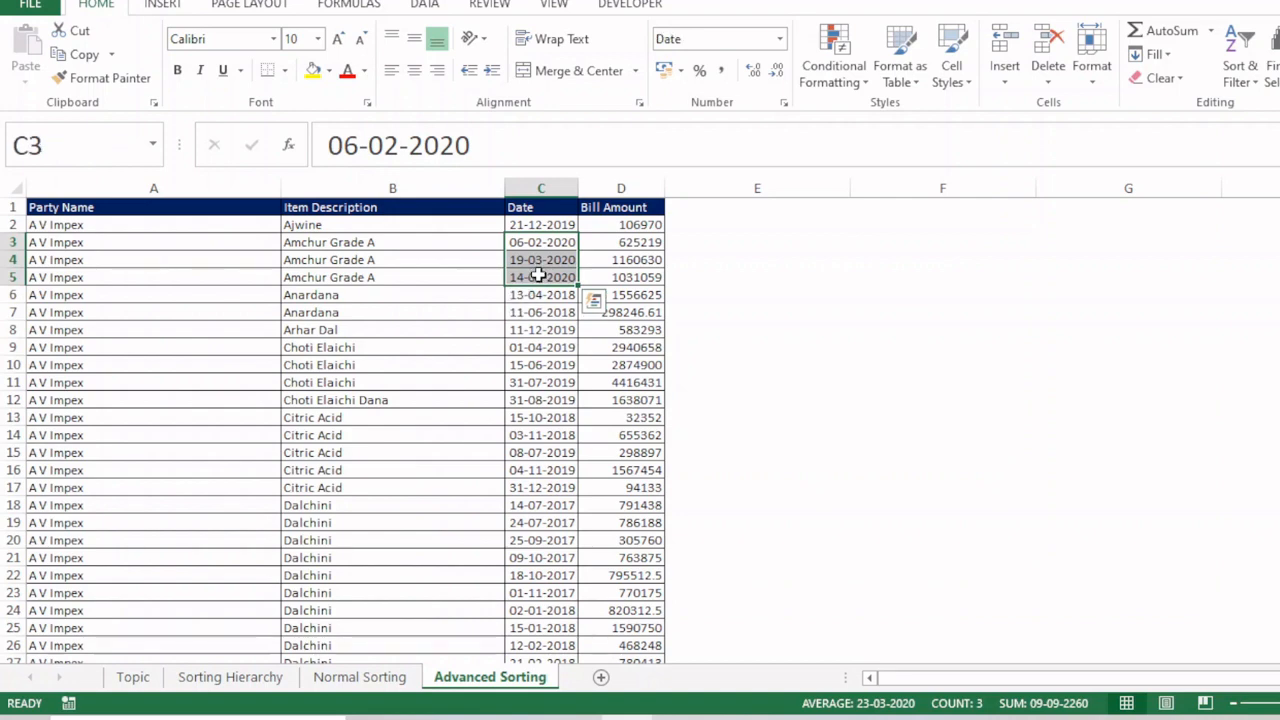
click(367, 297)
drag(367, 297, 366, 308)
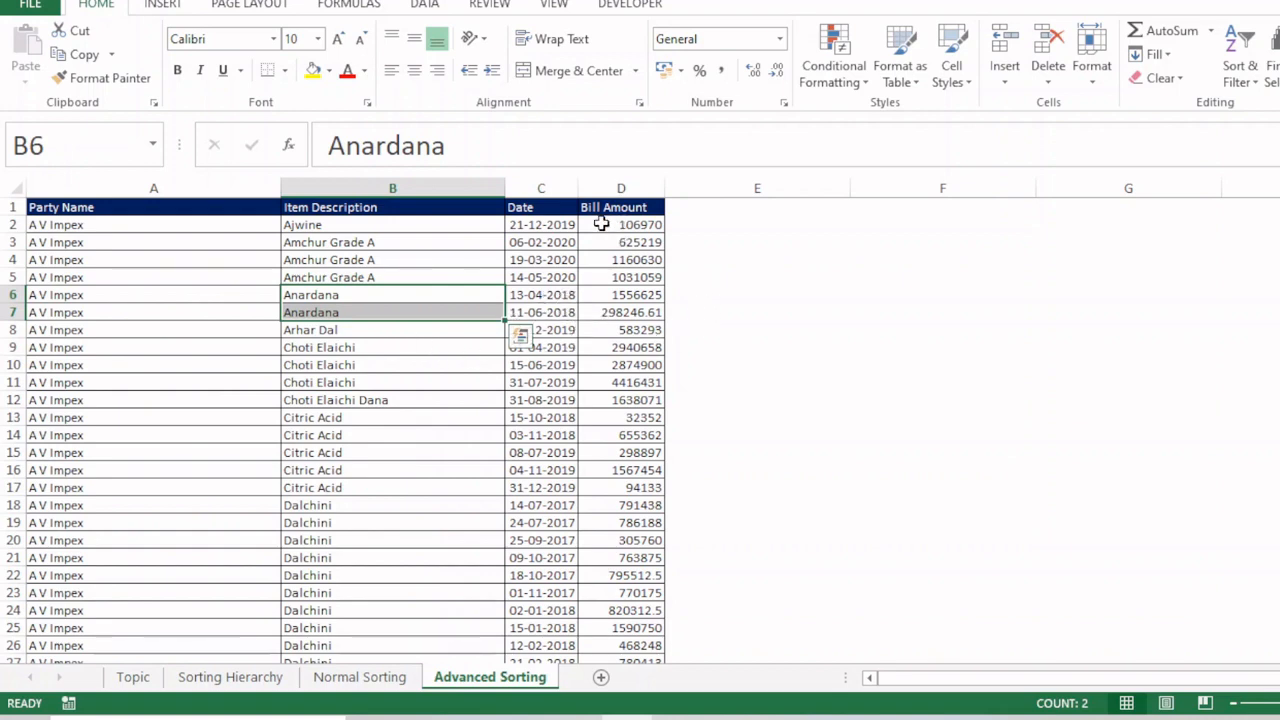
Step: Review the Bill Amount values of the Amchur Grade A rows against the other sort levels, then clear the table selection
click(622, 244)
drag(623, 252, 623, 266)
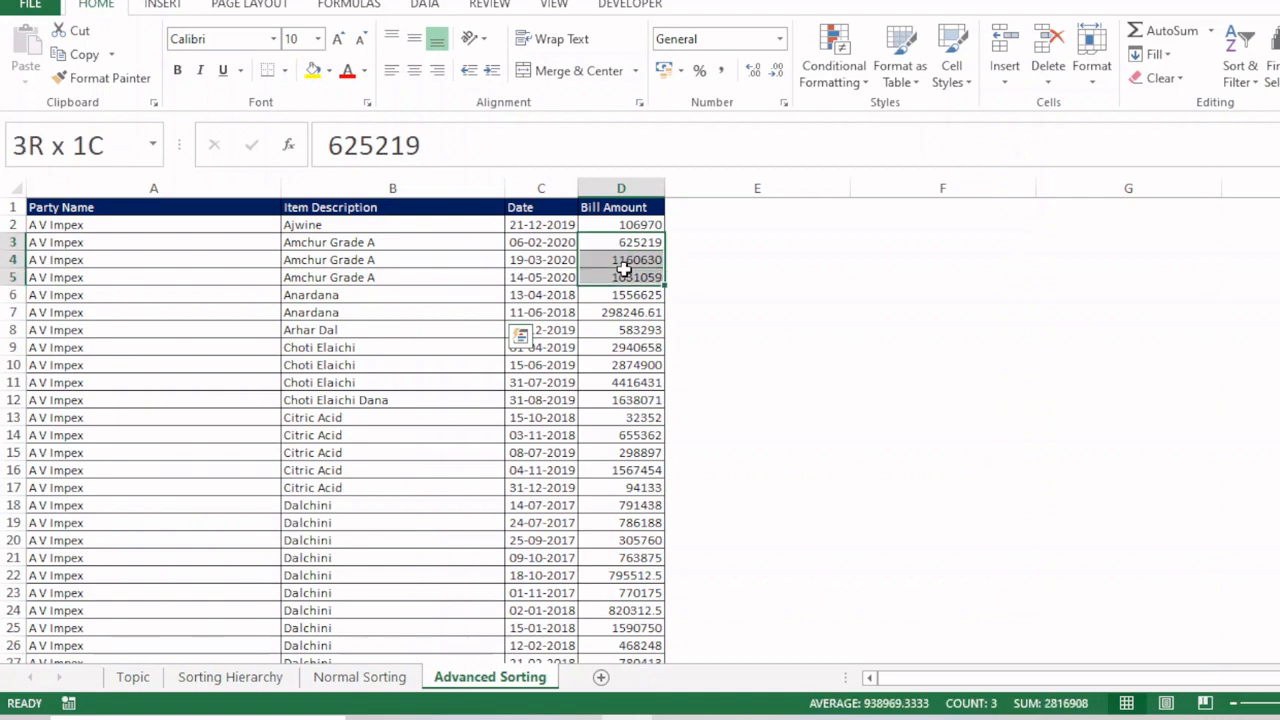
drag(623, 270, 623, 266)
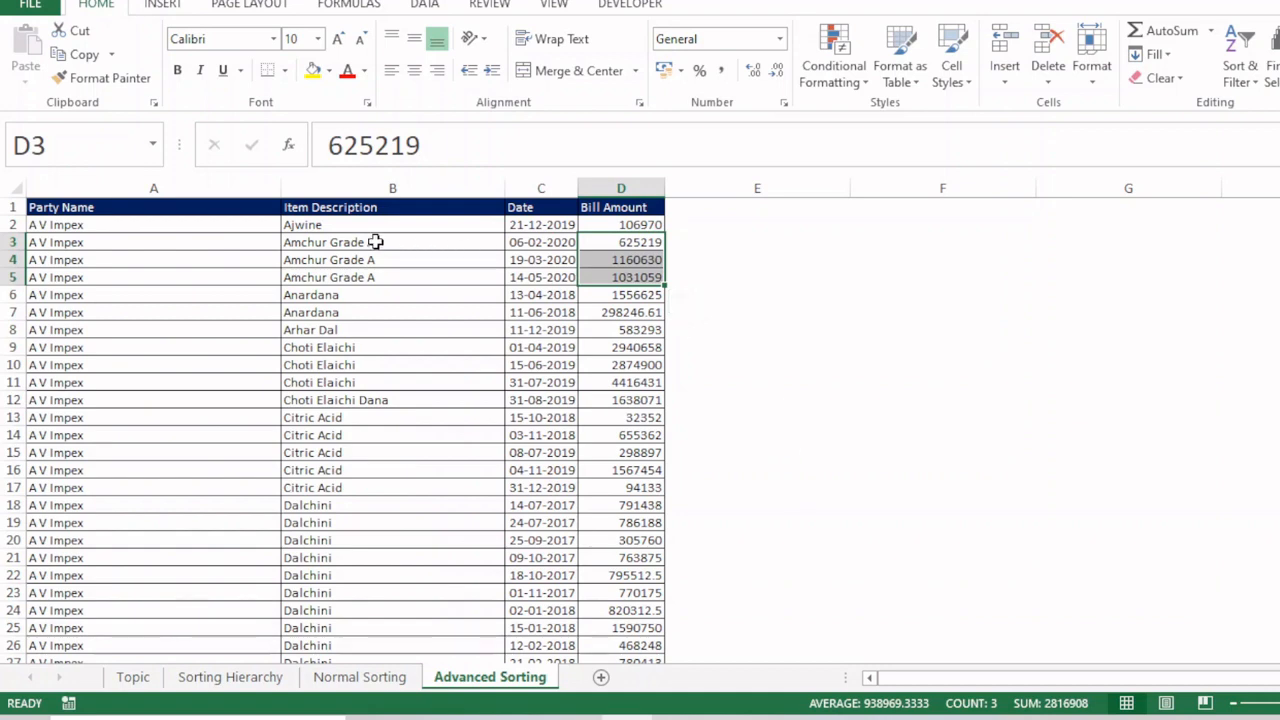
click(183, 189)
drag(183, 189, 650, 255)
drag(783, 274, 1251, 289)
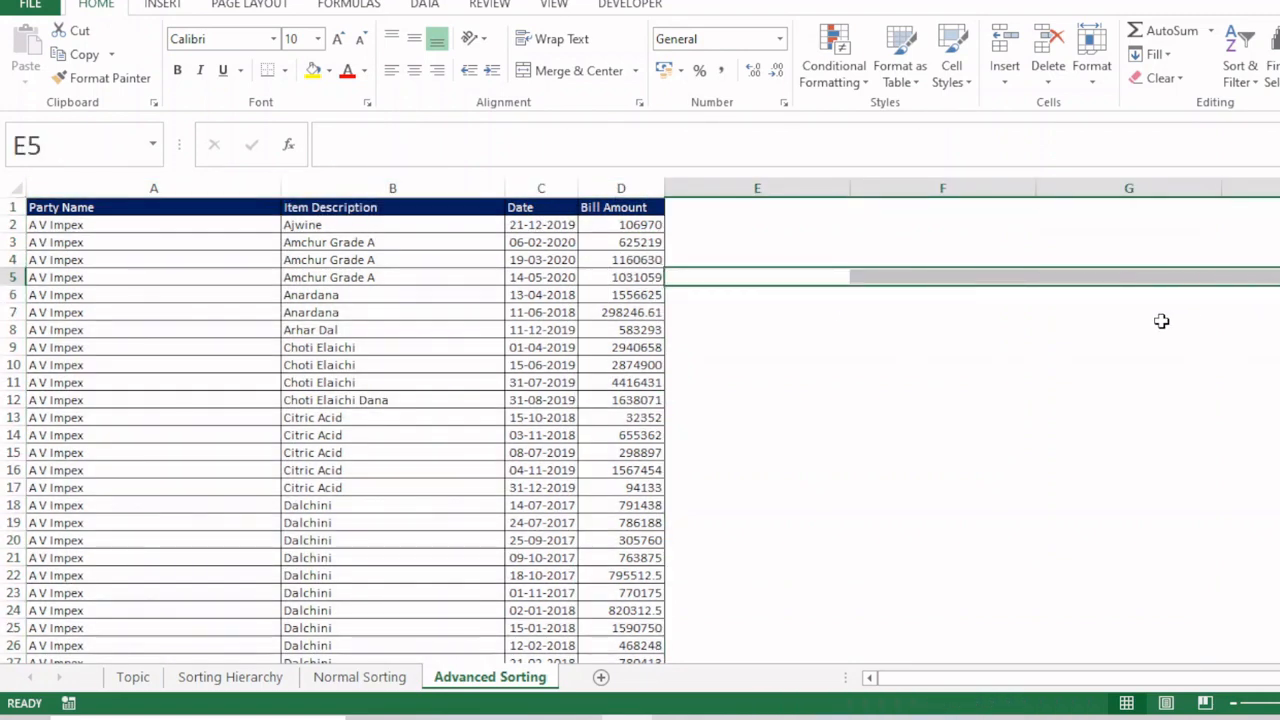